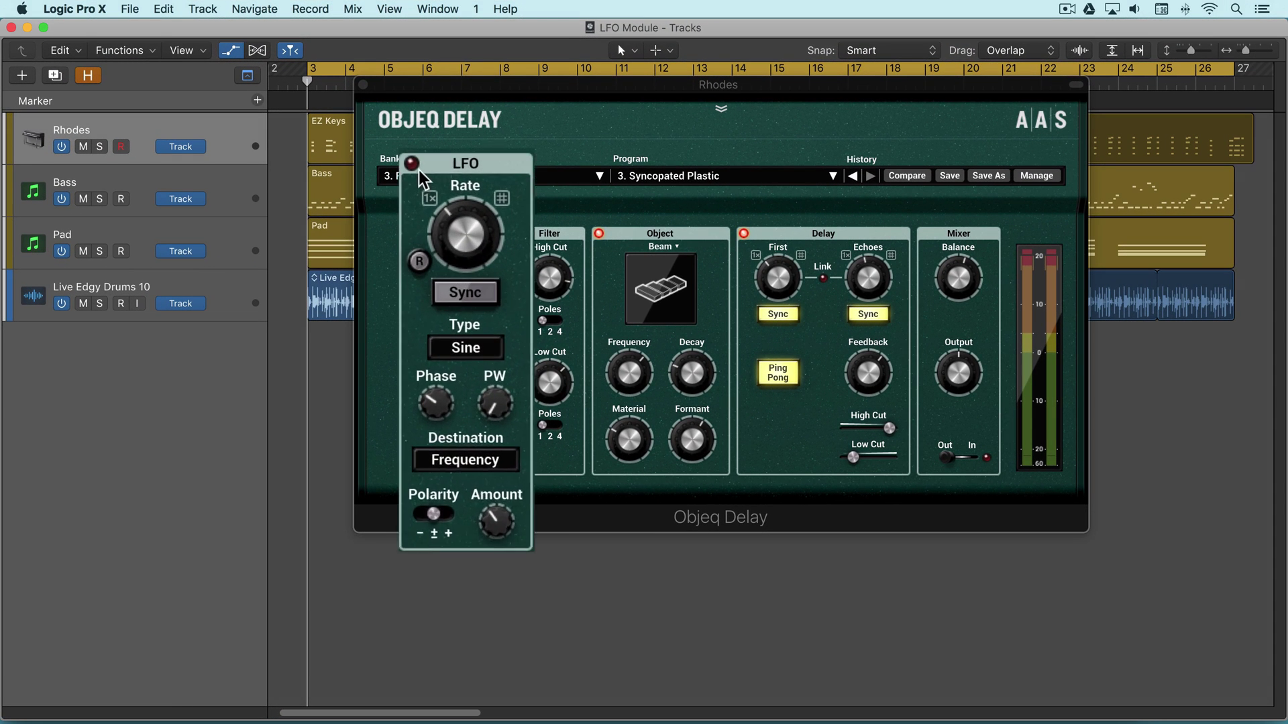
# Keep the LFO waveform on Sine and slow the LFO rate to 0.1 Hz.
pyautogui.click(432, 235)
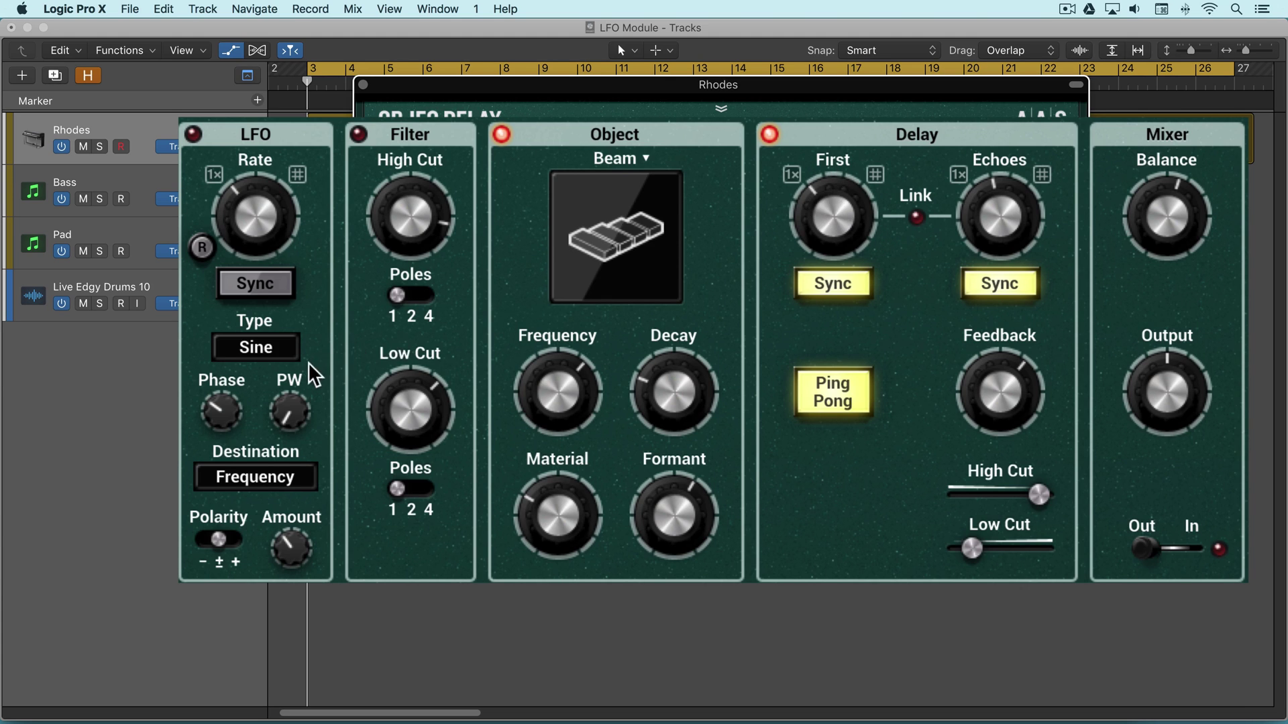
pyautogui.click(273, 345)
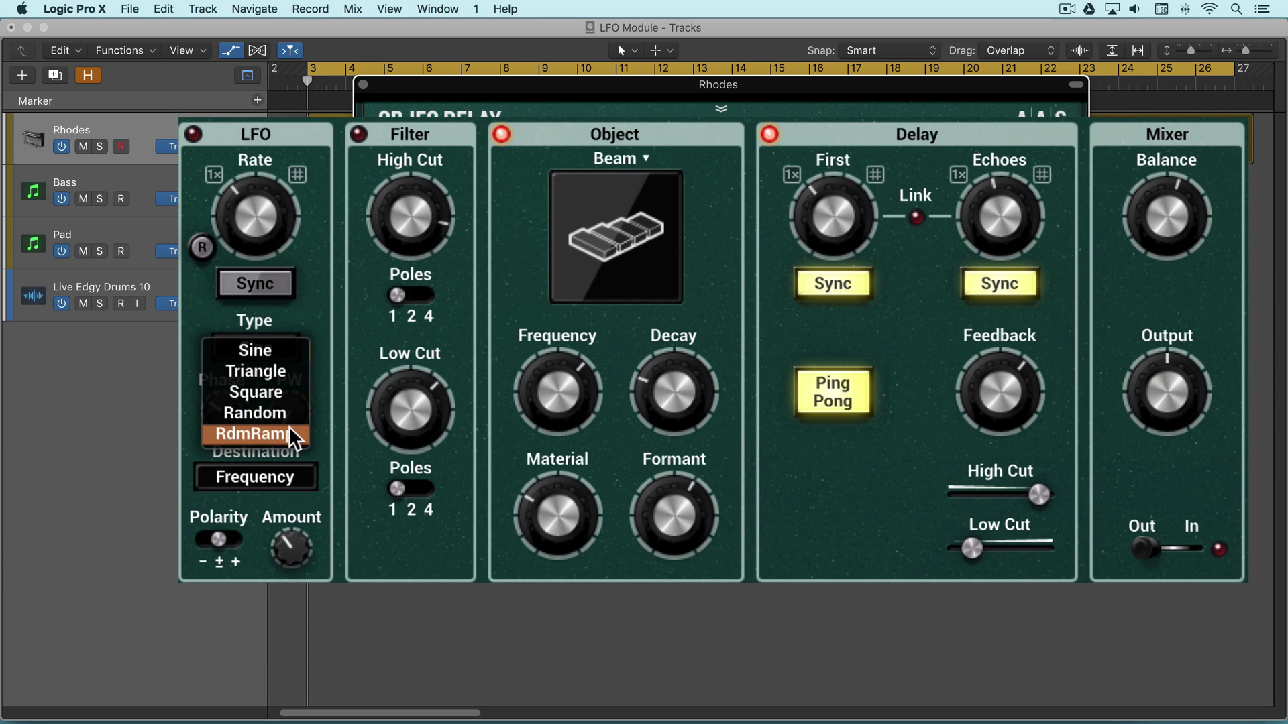
pyautogui.click(329, 315)
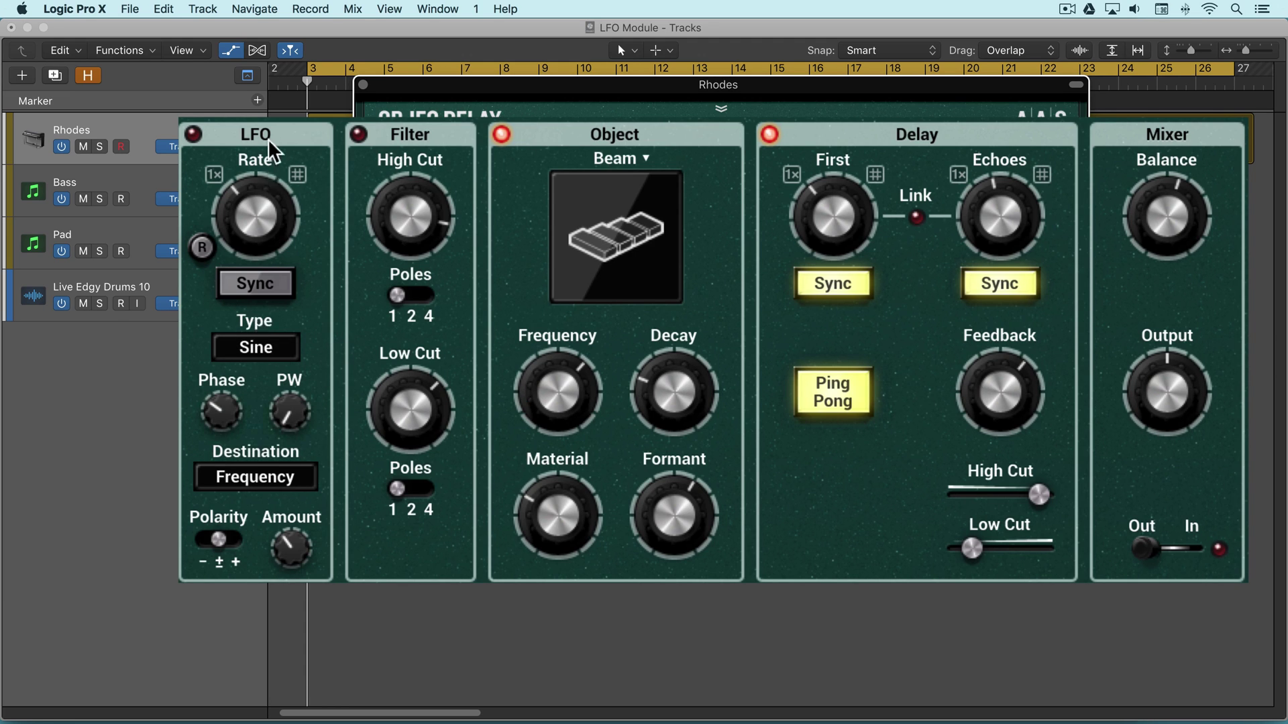
pyautogui.moveTo(255, 216)
pyautogui.mouseDown()
pyautogui.moveTo(255, 245)
pyautogui.moveTo(254, 217)
pyautogui.mouseUp()
# Sync the LFO rate to tempo at a quarter note with a 4/3 multiplier.
pyautogui.click(267, 284)
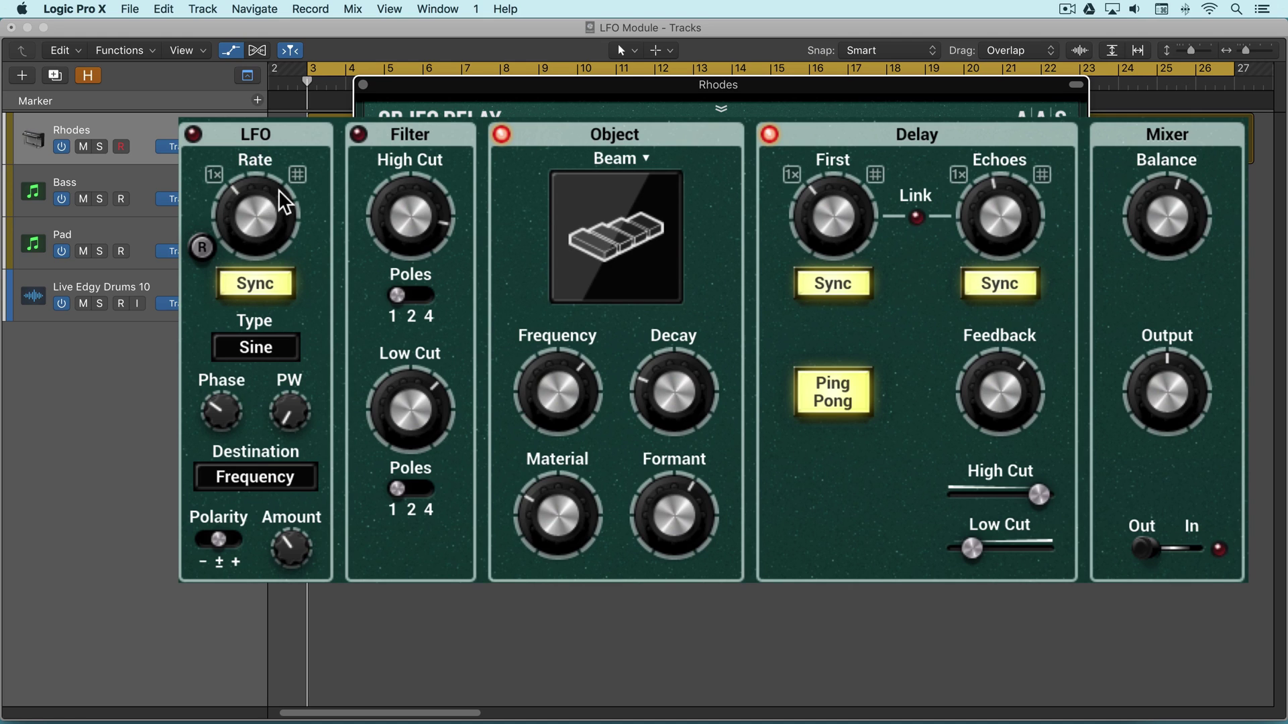
pyautogui.click(296, 174)
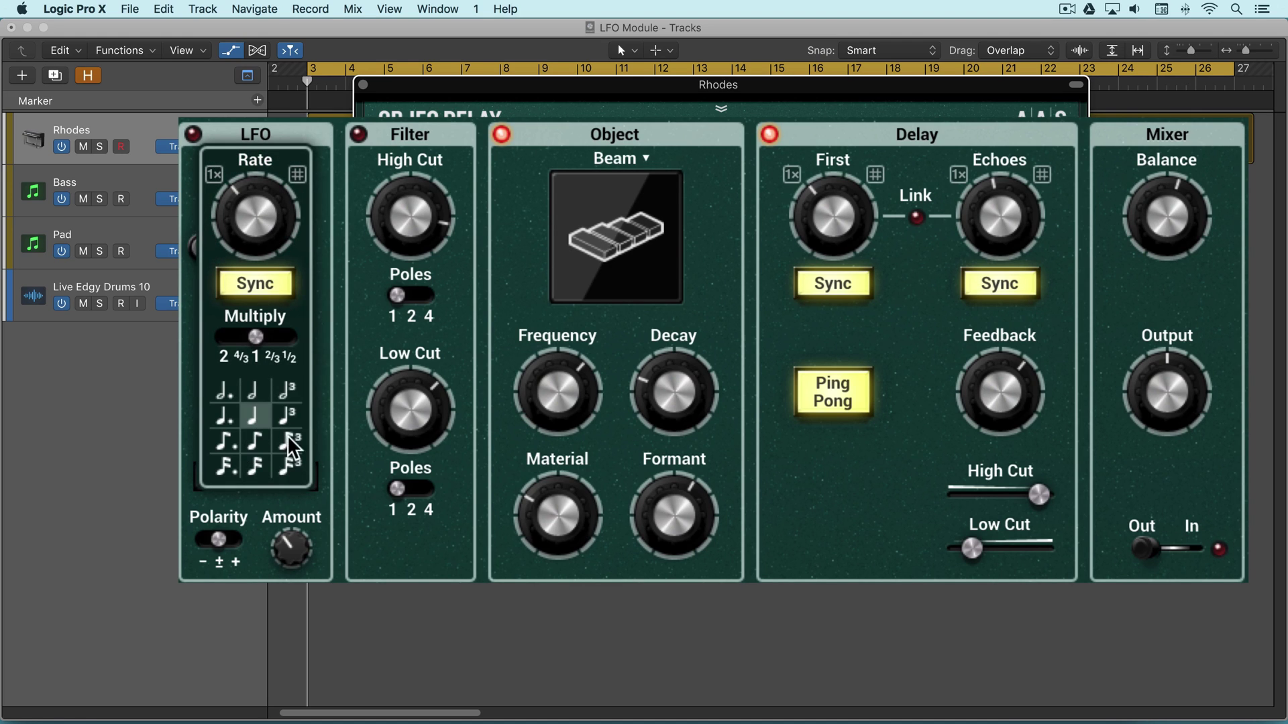
pyautogui.click(287, 412)
pyautogui.click(255, 420)
pyautogui.moveTo(256, 332)
pyautogui.mouseDown()
pyautogui.moveTo(241, 335)
pyautogui.moveTo(256, 336)
pyautogui.mouseUp()
pyautogui.click(296, 173)
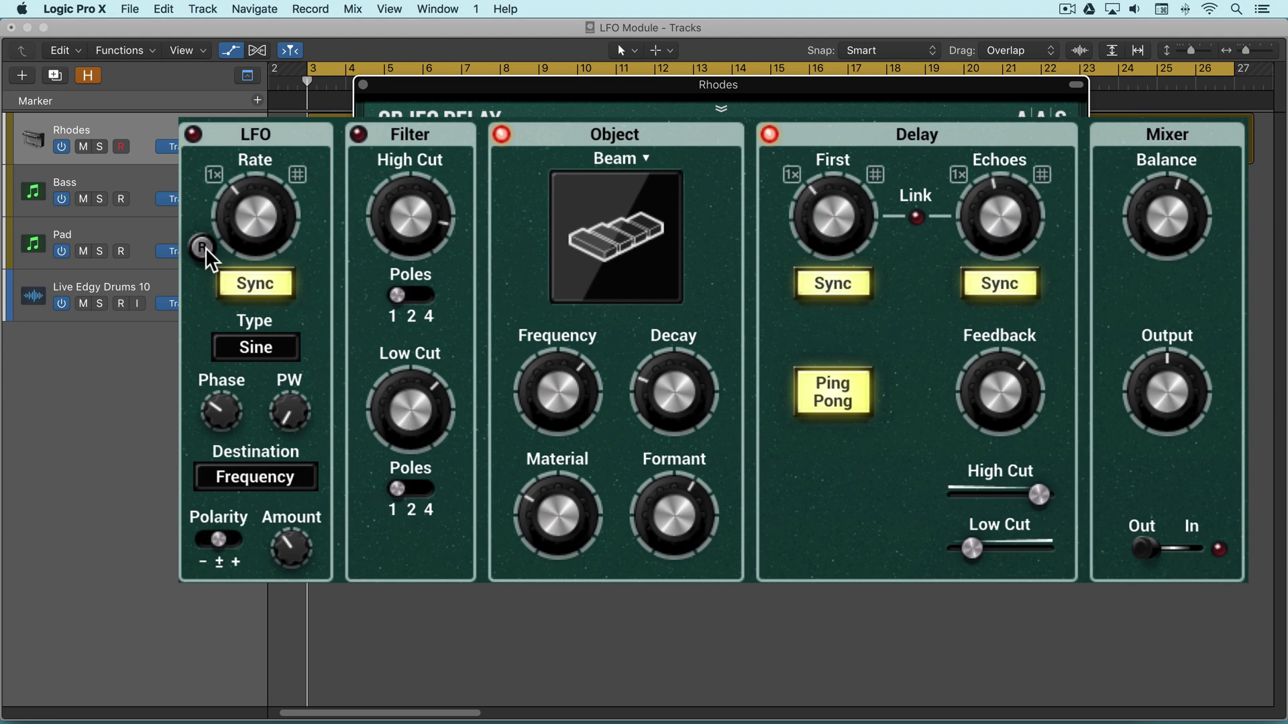
# Set the LFO to 1/2 D rate, 6 % phase, about 38 % pulse width, negative polarity.
pyautogui.moveTo(256, 216); pyautogui.dragTo(232, 247)
pyautogui.moveTo(218, 405); pyautogui.dragTo(224, 384)
pyautogui.moveTo(223, 405)
pyautogui.mouseDown()
pyautogui.moveTo(223, 439)
pyautogui.moveTo(216, 409)
pyautogui.mouseUp()
pyautogui.click(223, 405)
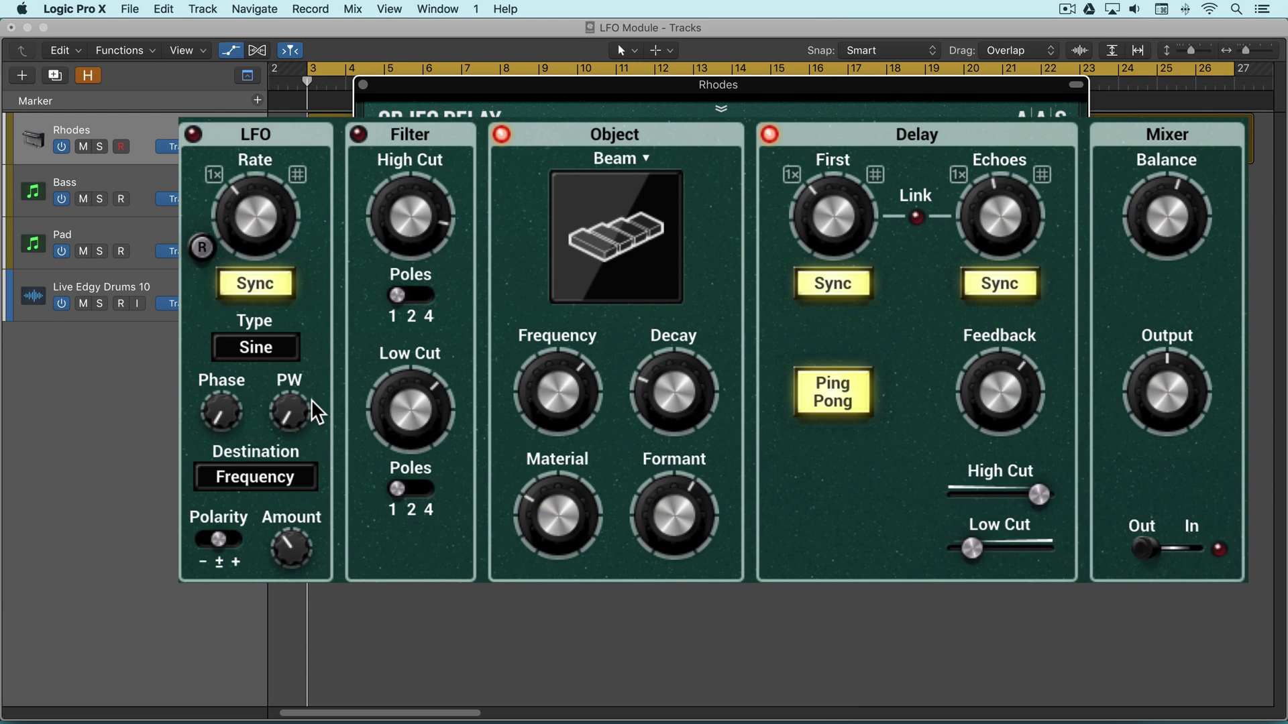
pyautogui.moveTo(286, 405)
pyautogui.mouseDown()
pyautogui.moveTo(285, 380)
pyautogui.moveTo(290, 408)
pyautogui.mouseUp()
pyautogui.moveTo(218, 541)
pyautogui.mouseDown()
pyautogui.moveTo(204, 540)
pyautogui.moveTo(234, 540)
pyautogui.moveTo(219, 541)
pyautogui.mouseUp()
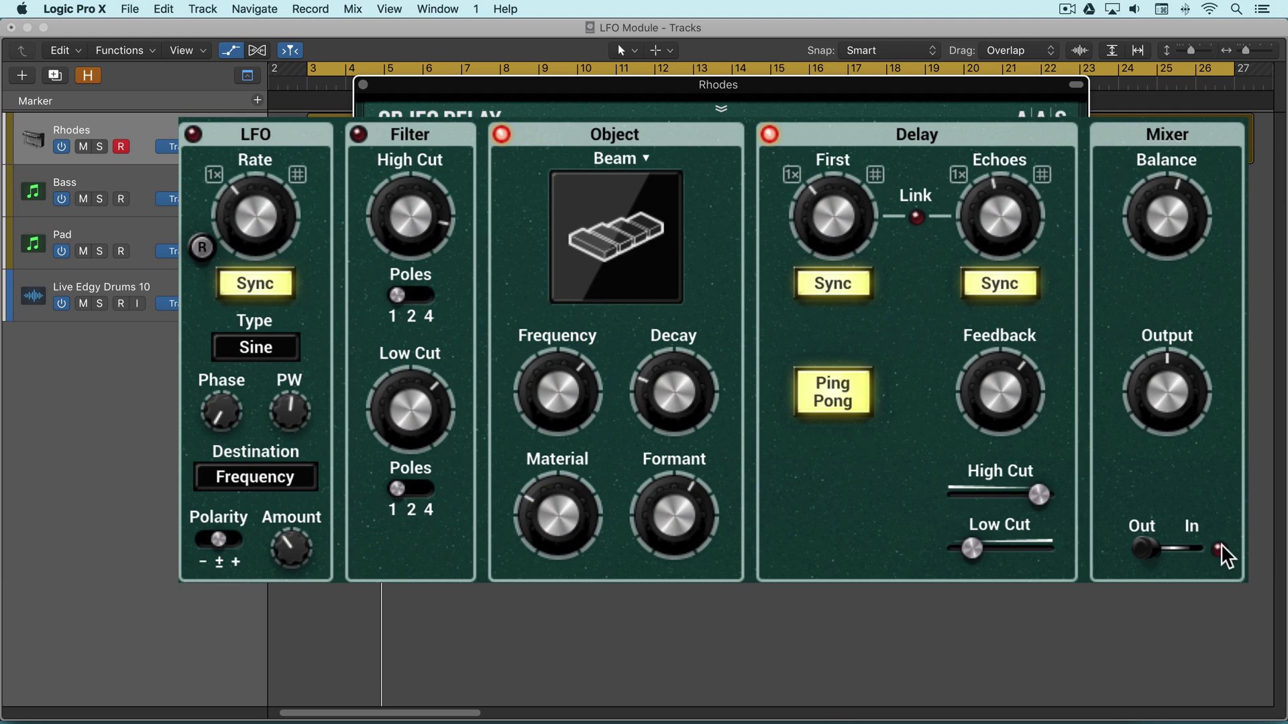
# Slide the Objeq Delay mixer's Out/In switch all the way to In.
pyautogui.moveTo(1163, 553); pyautogui.dragTo(1189, 550)
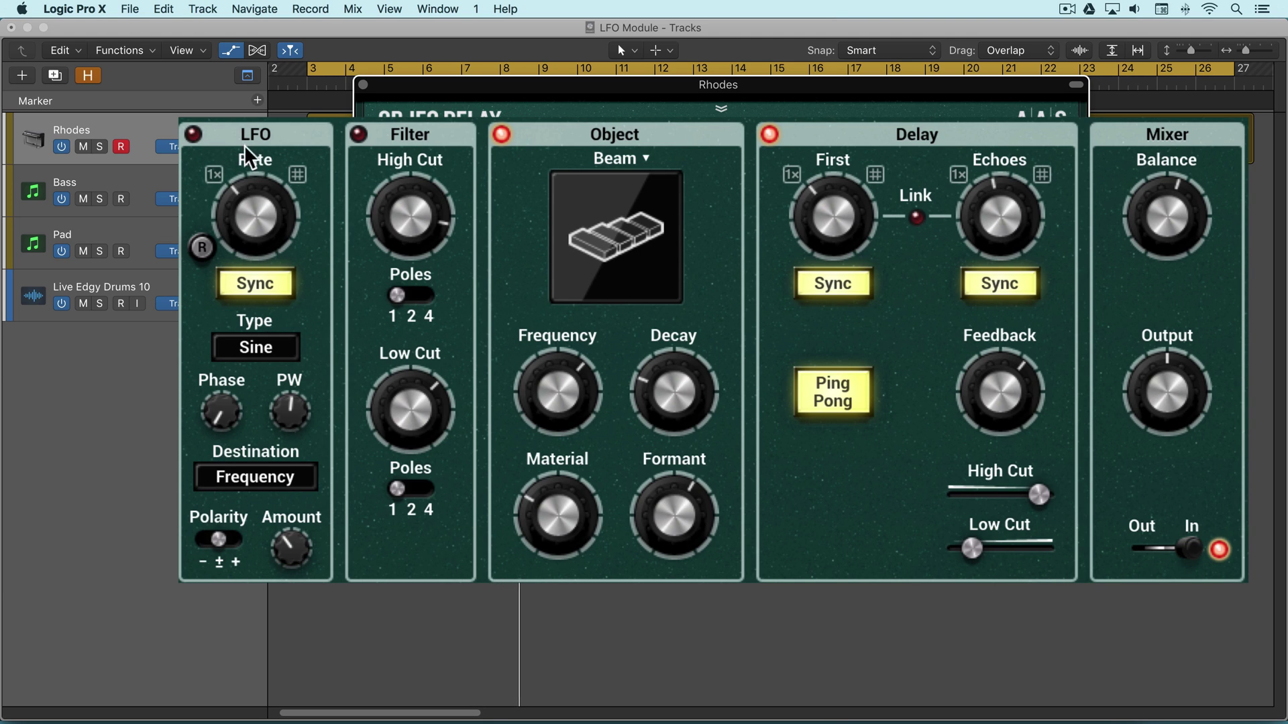
# Turn on the LFO, route it to Echoes, and raise its amount to about 21 %.
pyautogui.click(194, 136)
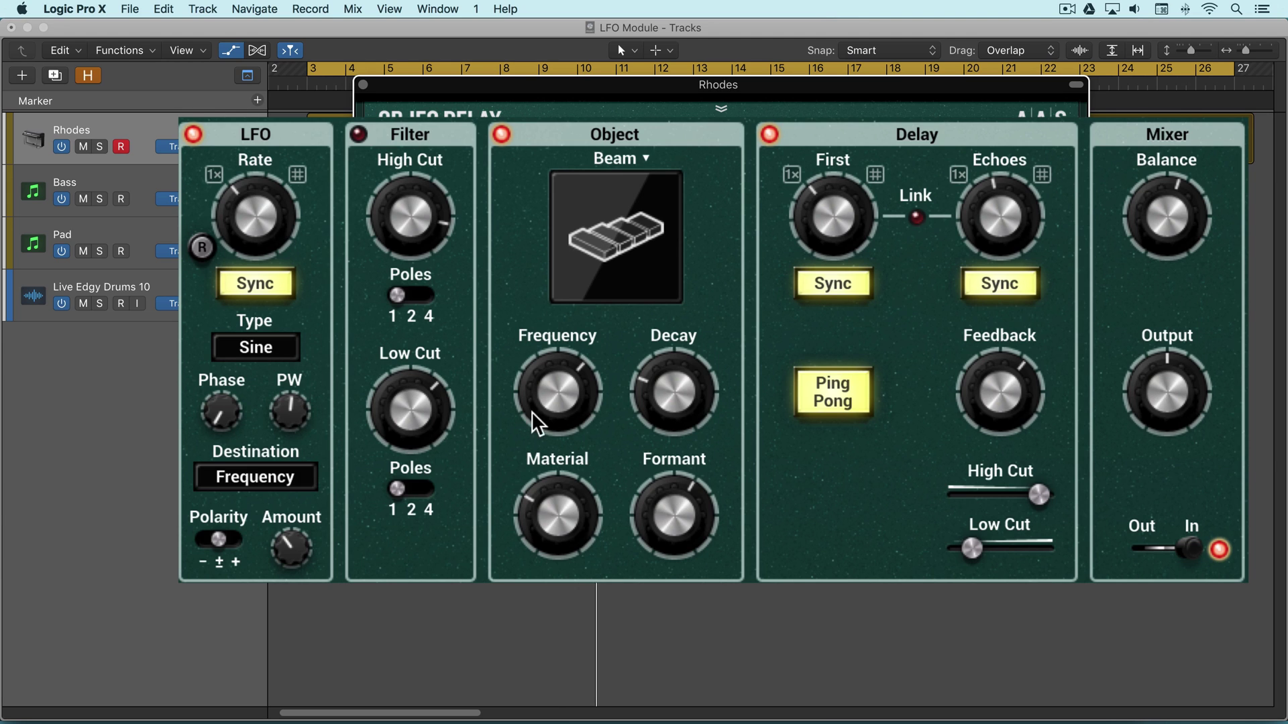
pyautogui.click(270, 472)
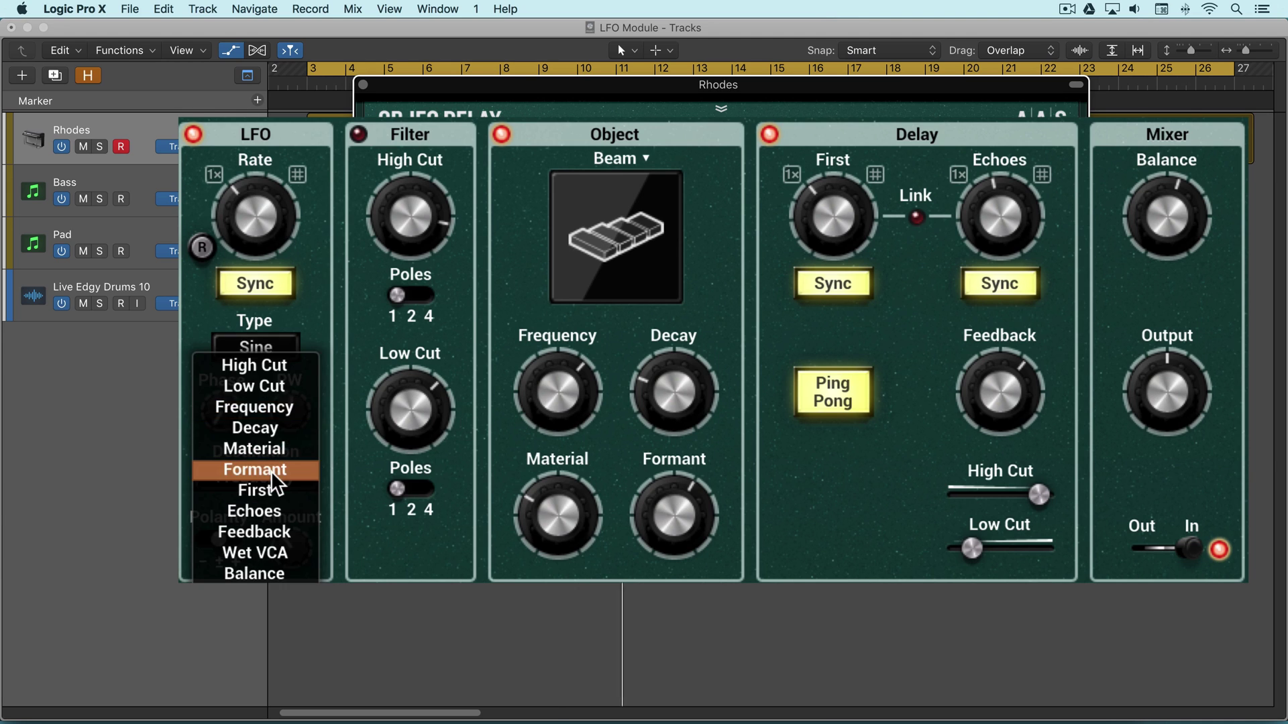
pyautogui.click(260, 511)
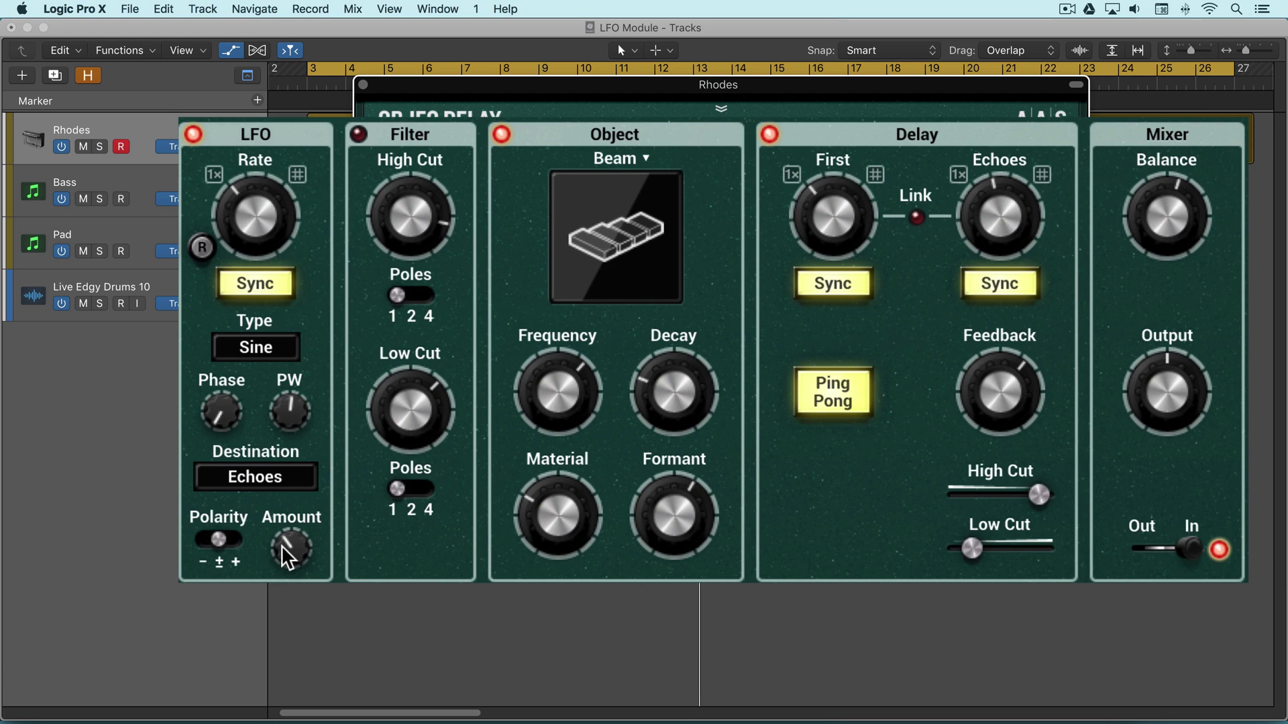
pyautogui.moveTo(283, 543)
pyautogui.mouseDown()
pyautogui.moveTo(283, 523)
pyautogui.moveTo(284, 545)
pyautogui.mouseUp()
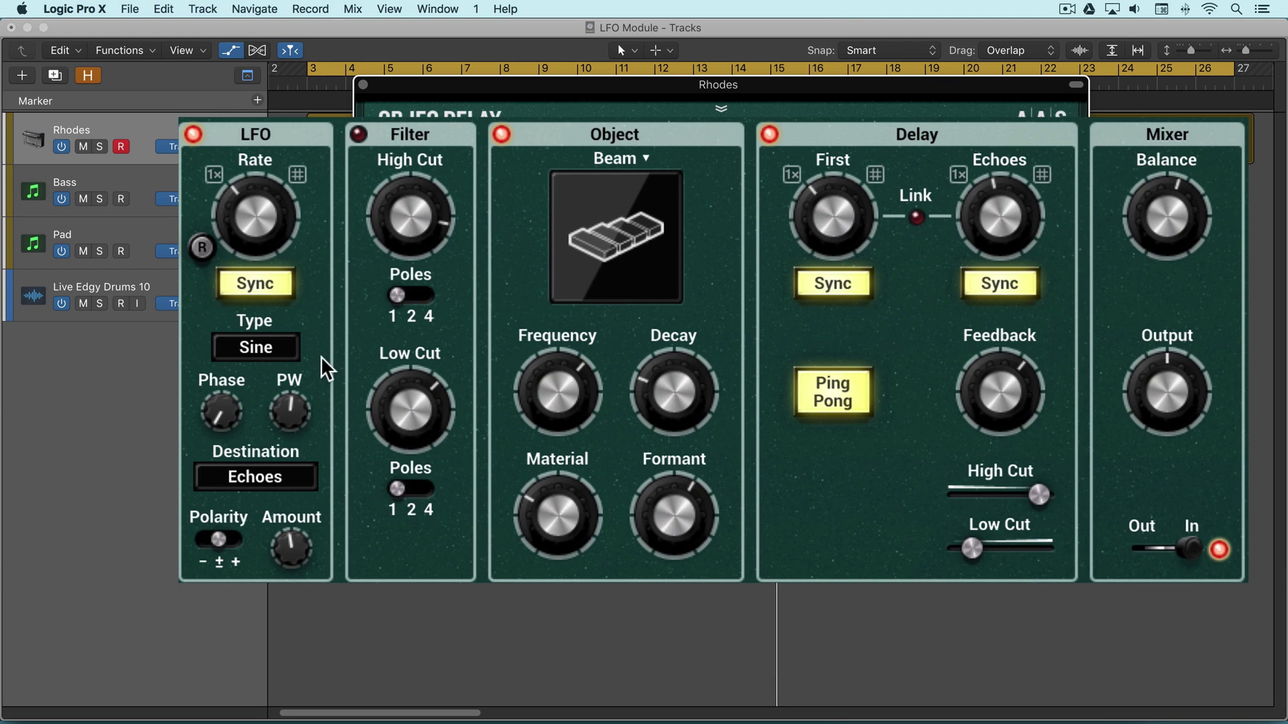
# Switch the LFO waveform from Triangle to Random and route it to Formant.
pyautogui.click(260, 343)
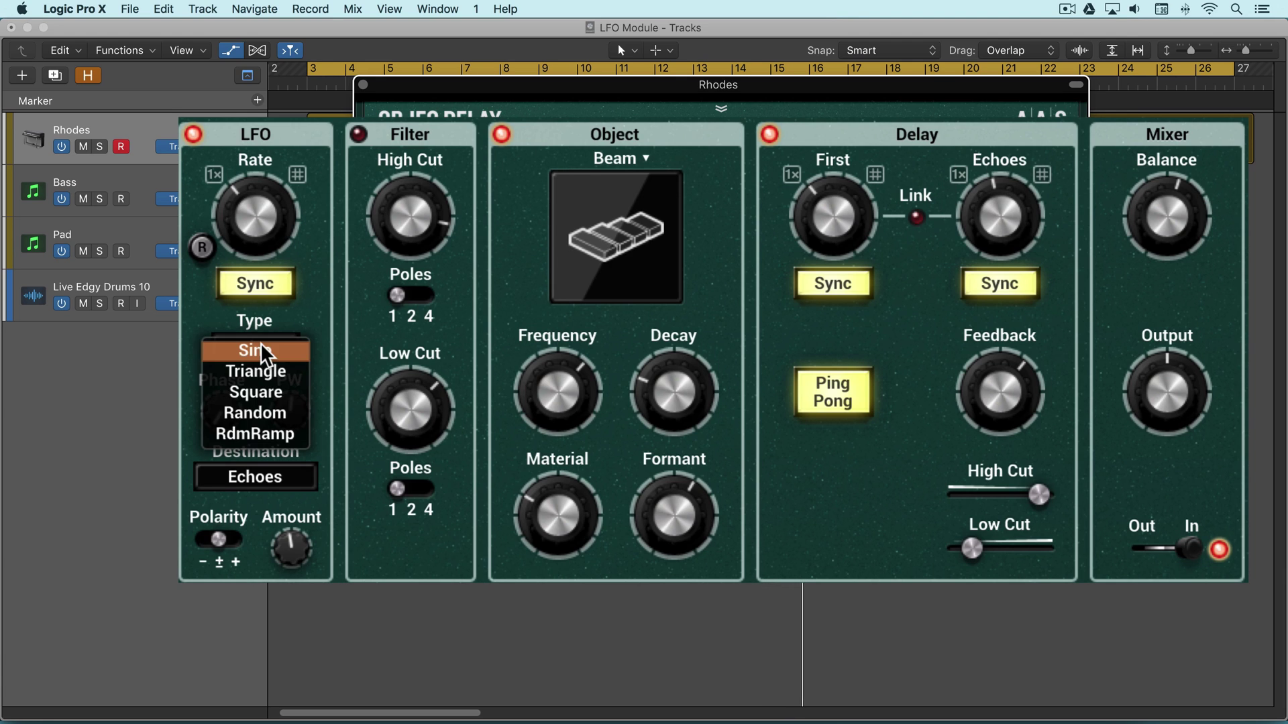
pyautogui.click(258, 371)
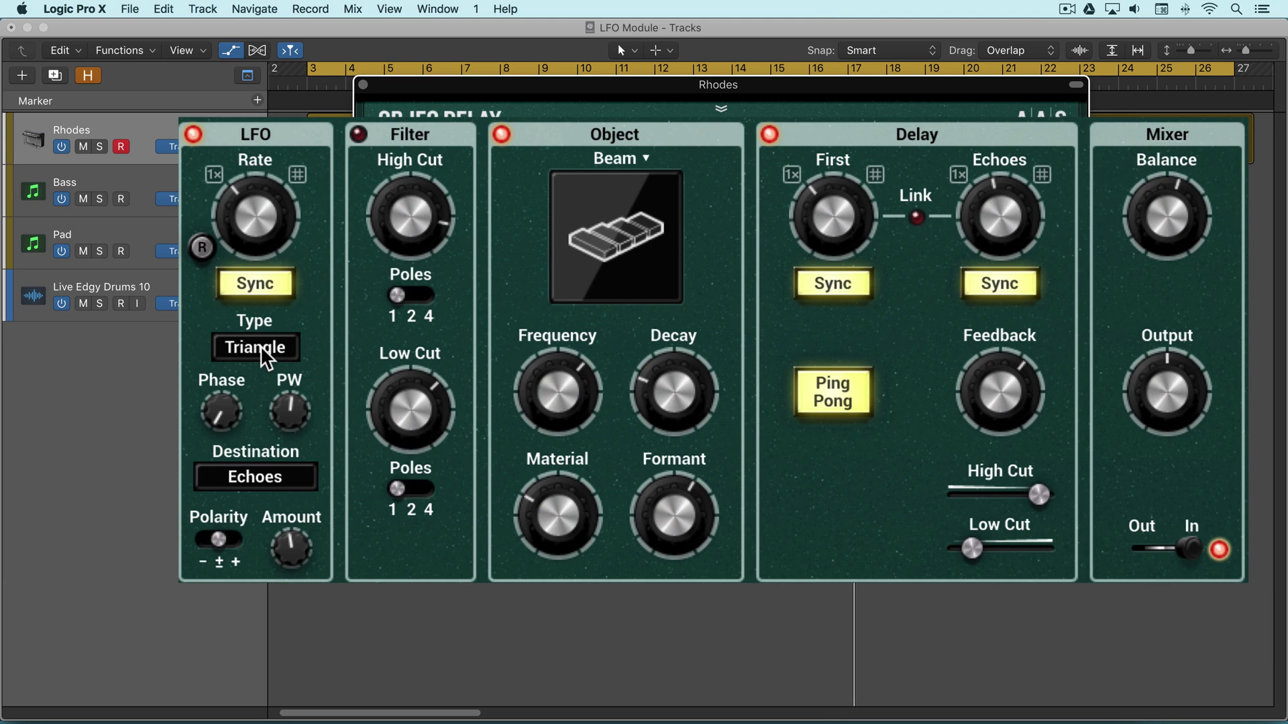
pyautogui.click(260, 344)
pyautogui.click(258, 388)
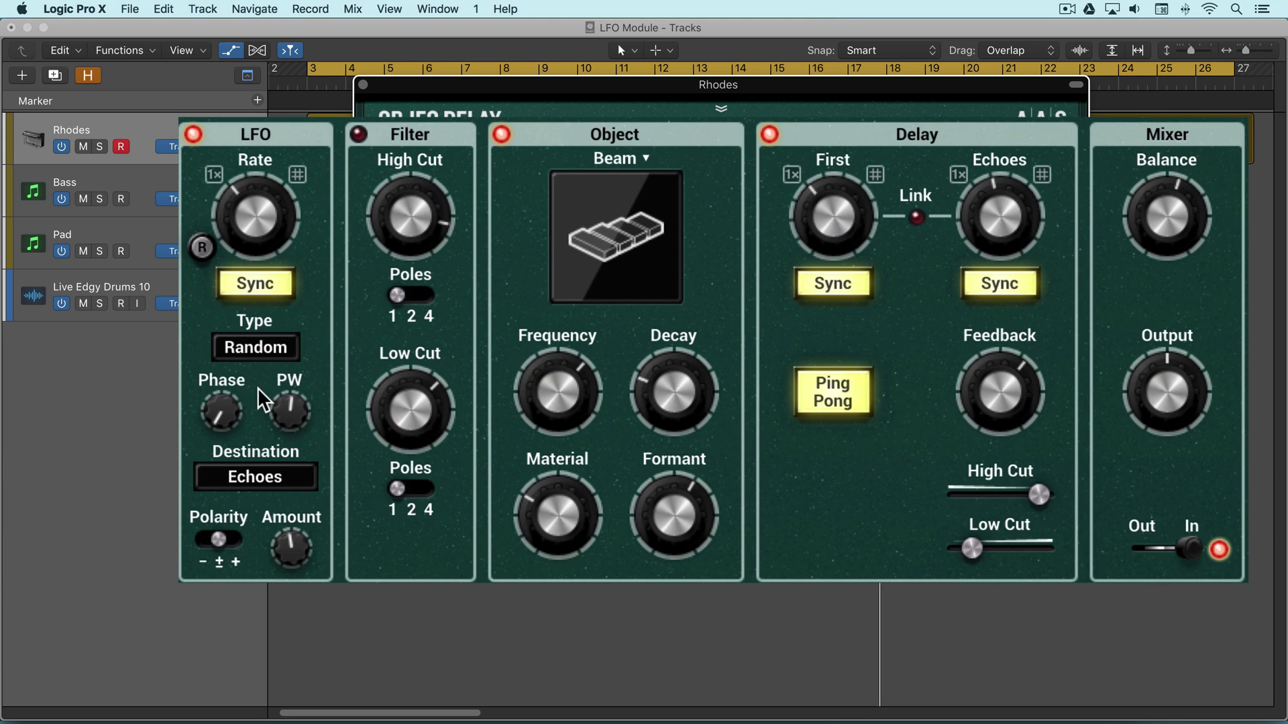
pyautogui.click(255, 475)
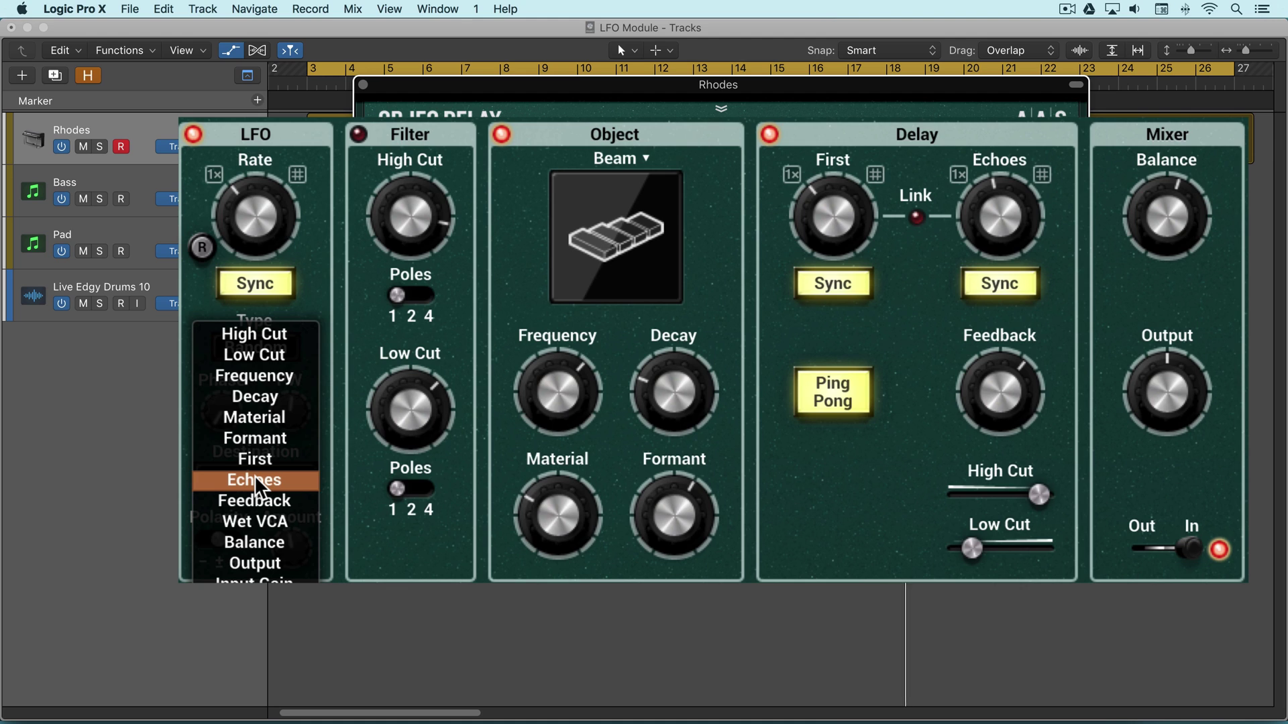
pyautogui.click(258, 439)
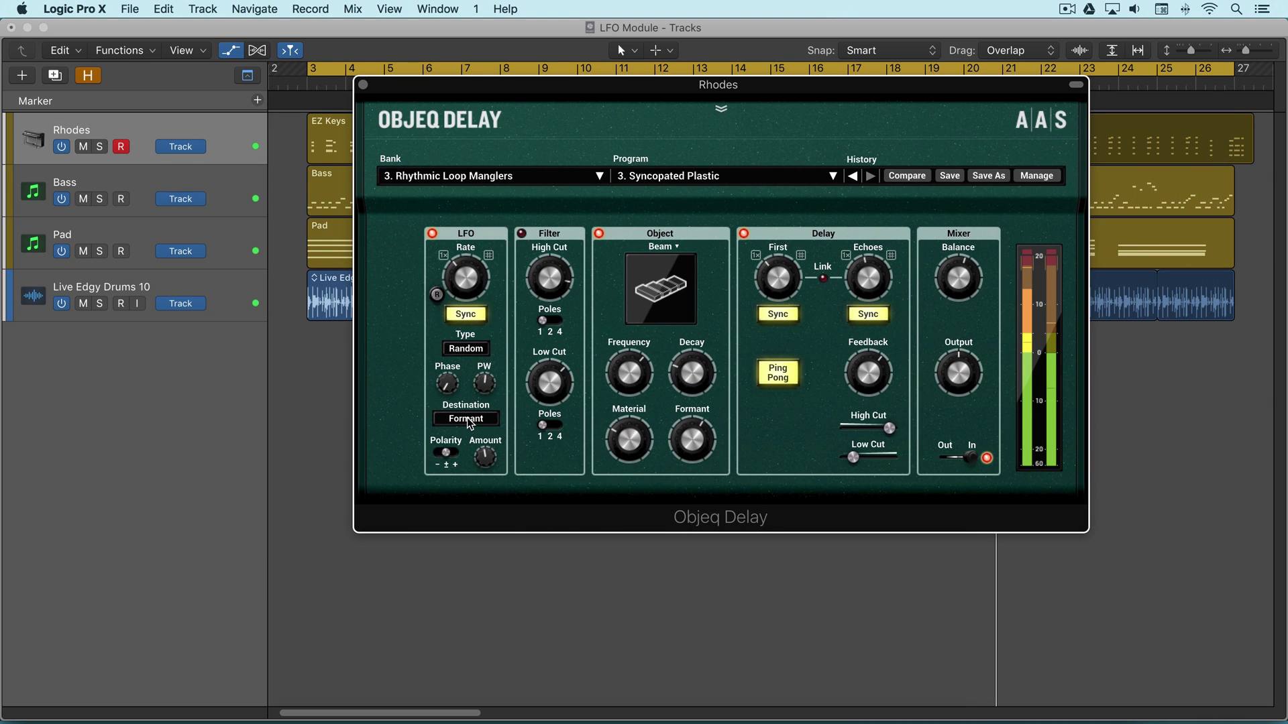
# Try Input Gain and Wet VCA as LFO destinations, set amount near 77 %, and settle on Output.
pyautogui.click(470, 420)
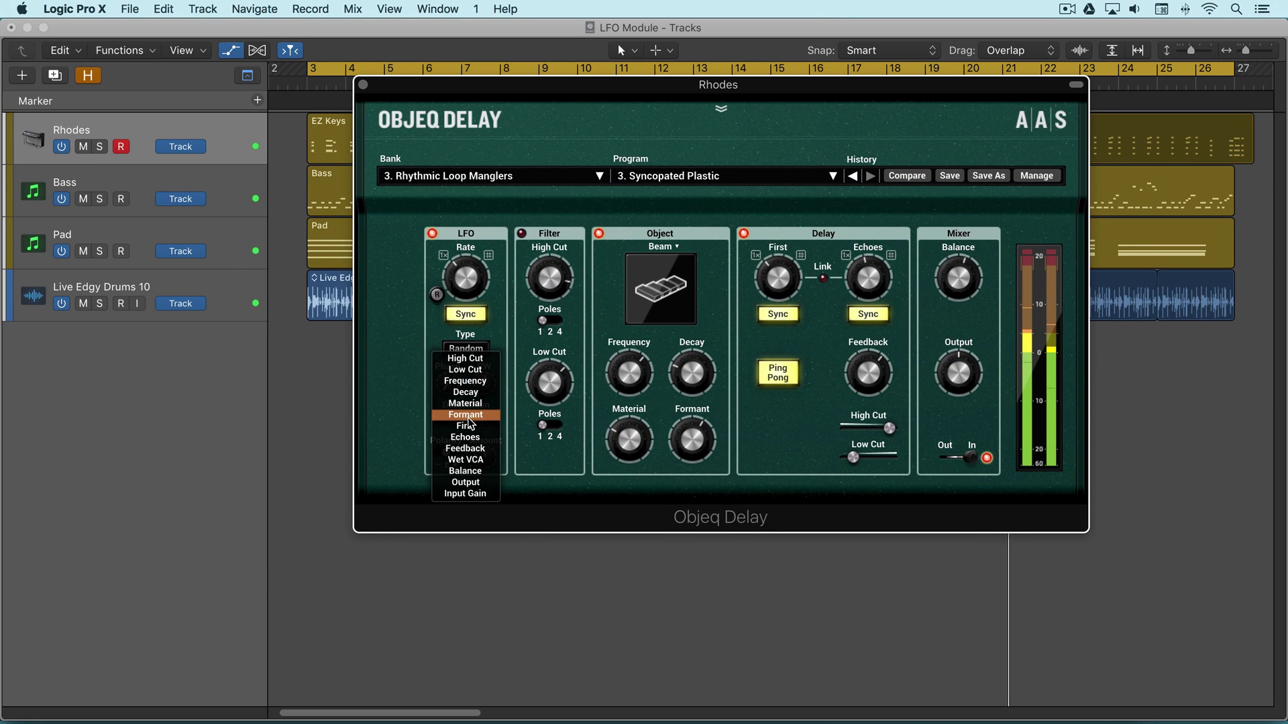
pyautogui.click(470, 558)
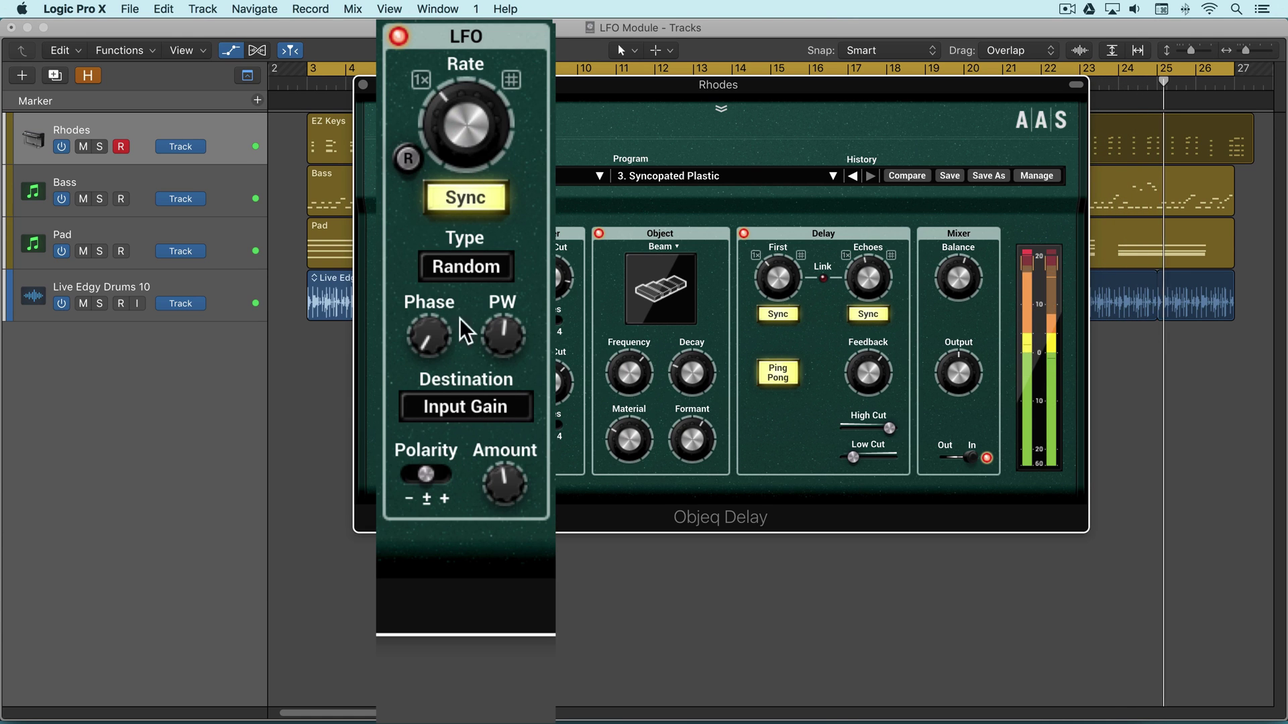
pyautogui.click(460, 408)
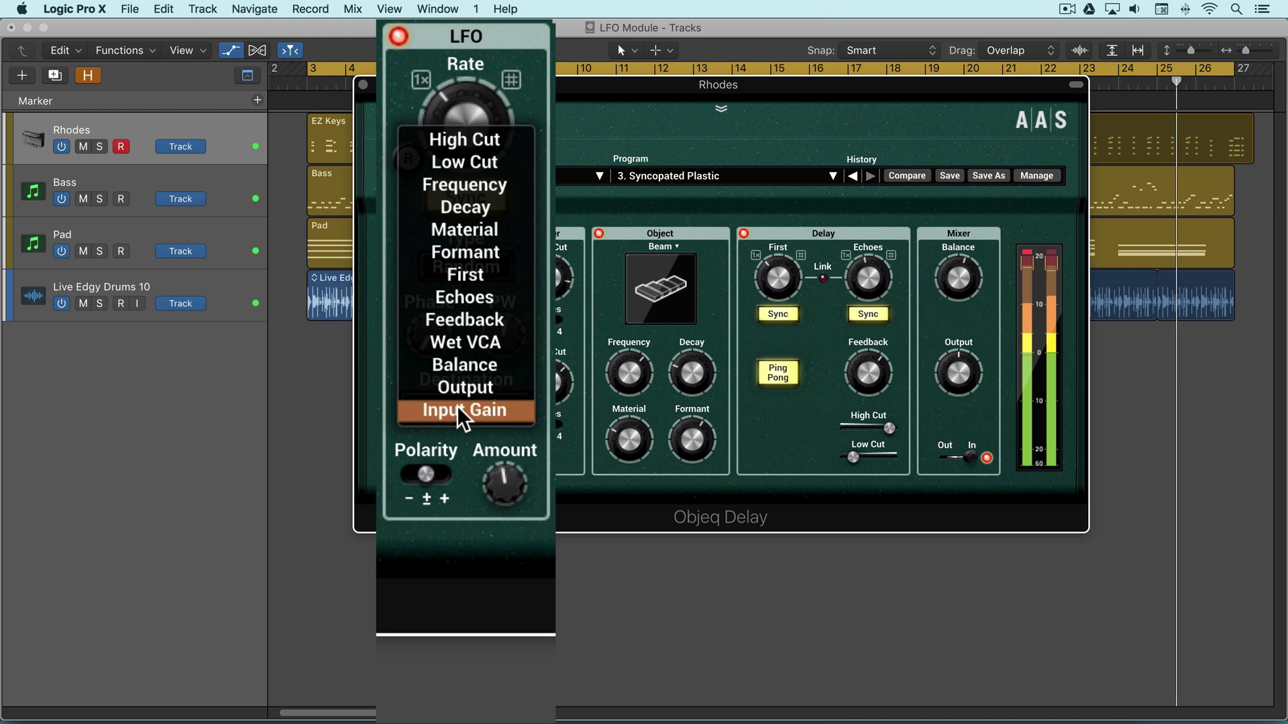
pyautogui.click(464, 343)
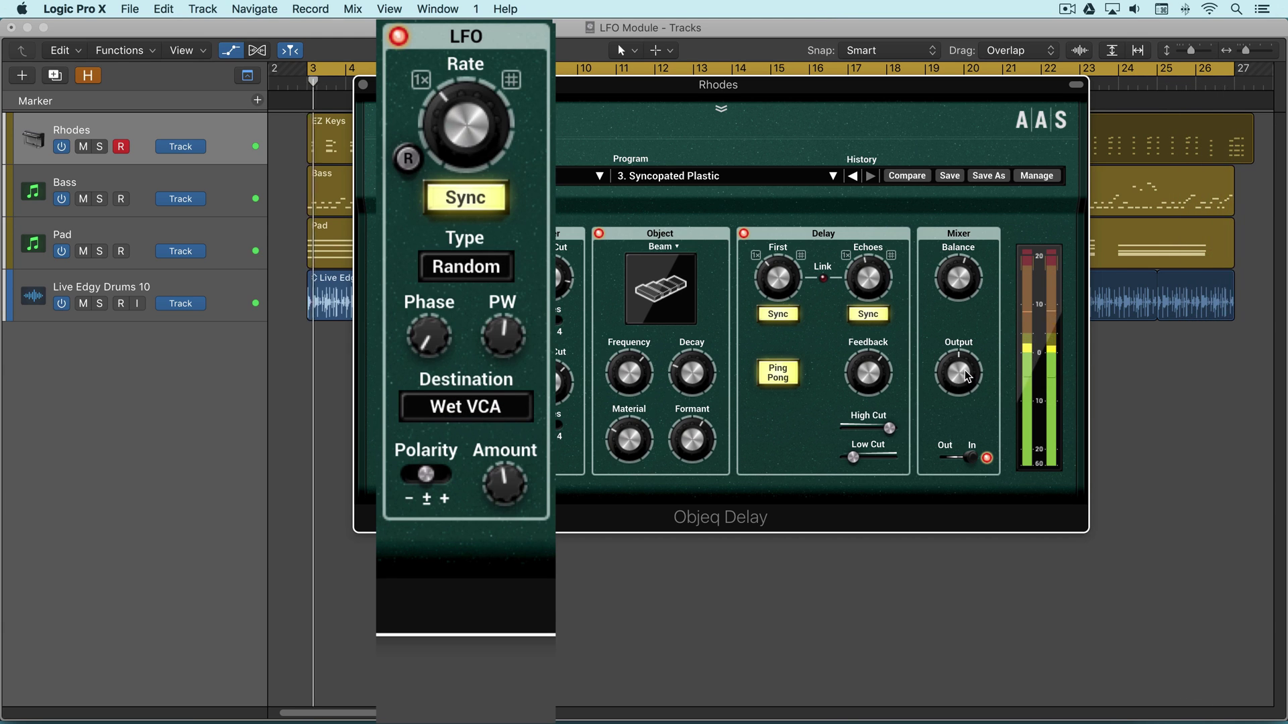
pyautogui.moveTo(503, 478)
pyautogui.mouseDown()
pyautogui.moveTo(503, 459)
pyautogui.moveTo(504, 482)
pyautogui.mouseUp()
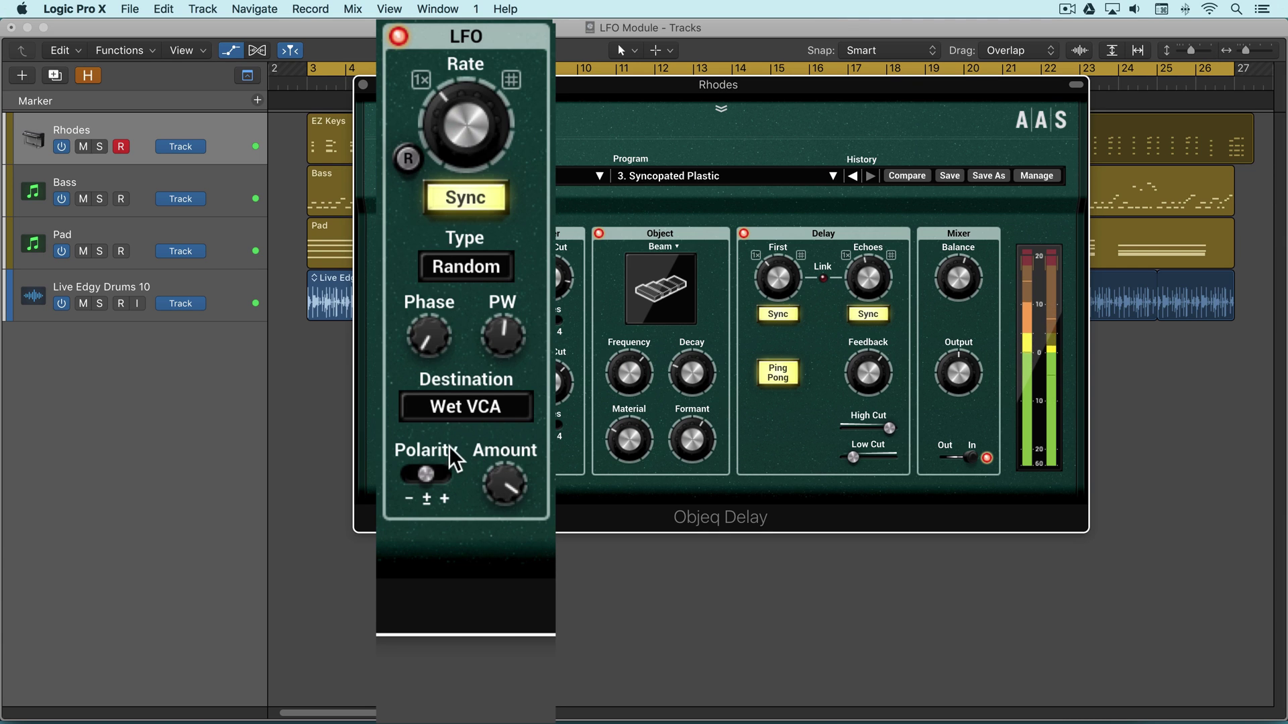
pyautogui.click(467, 406)
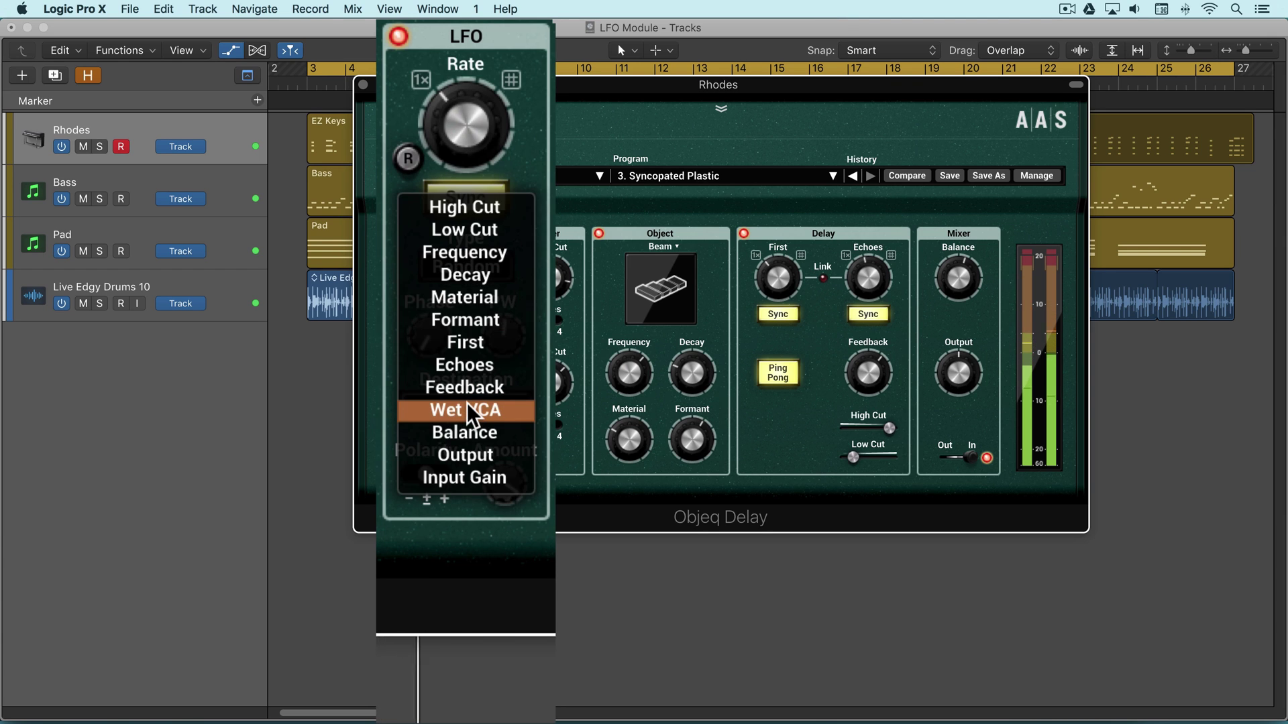
pyautogui.click(469, 456)
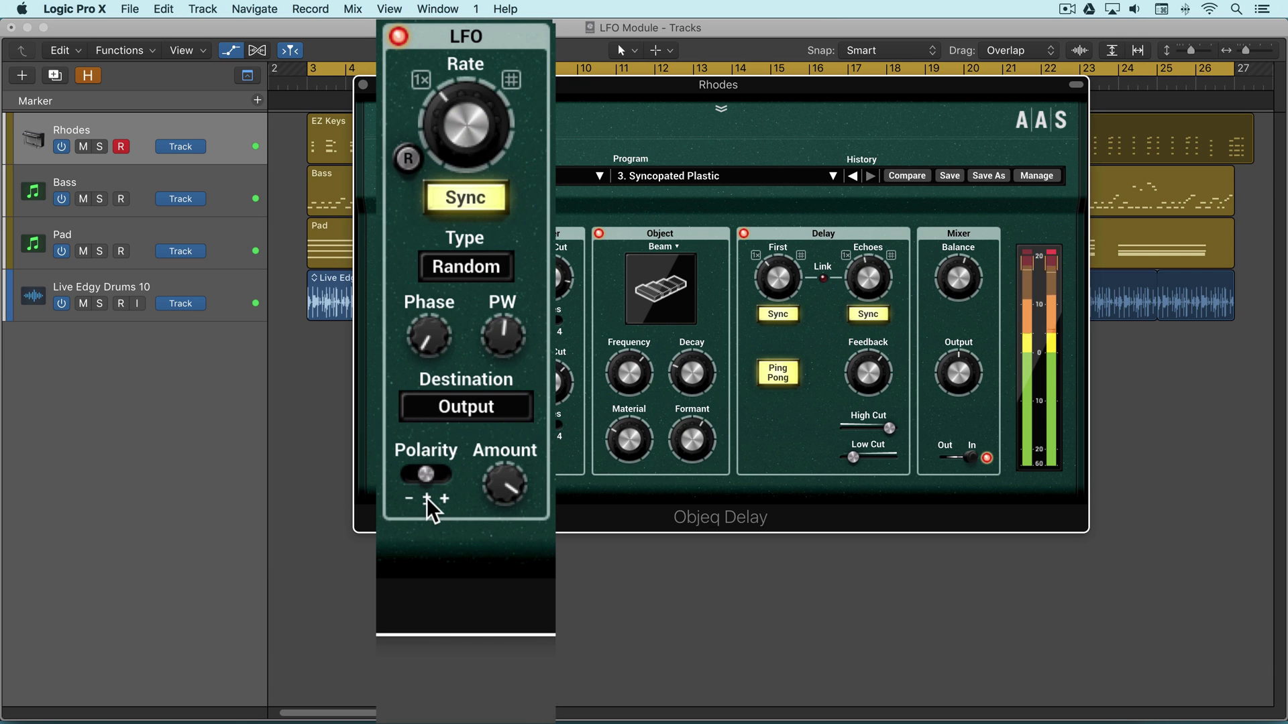
pyautogui.click(475, 416)
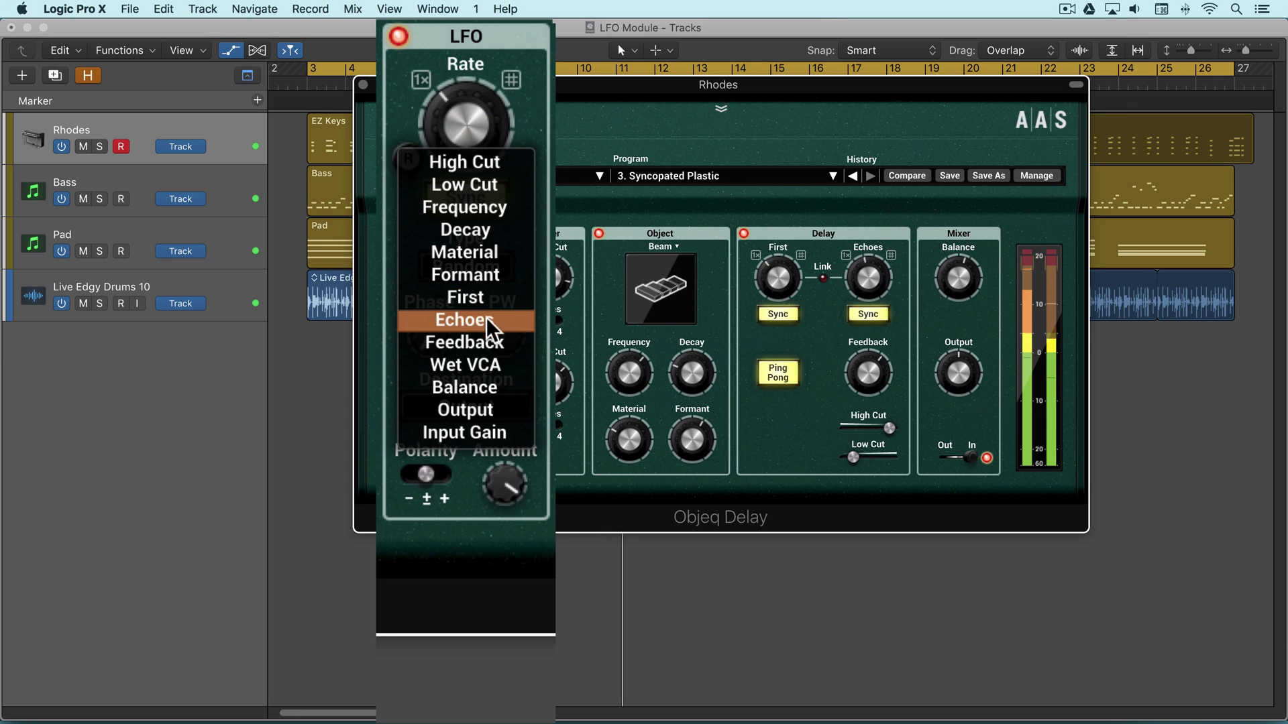
# Route the LFO back to Frequency at 53.3 % amount with a Triangle waveform.
pyautogui.click(493, 209)
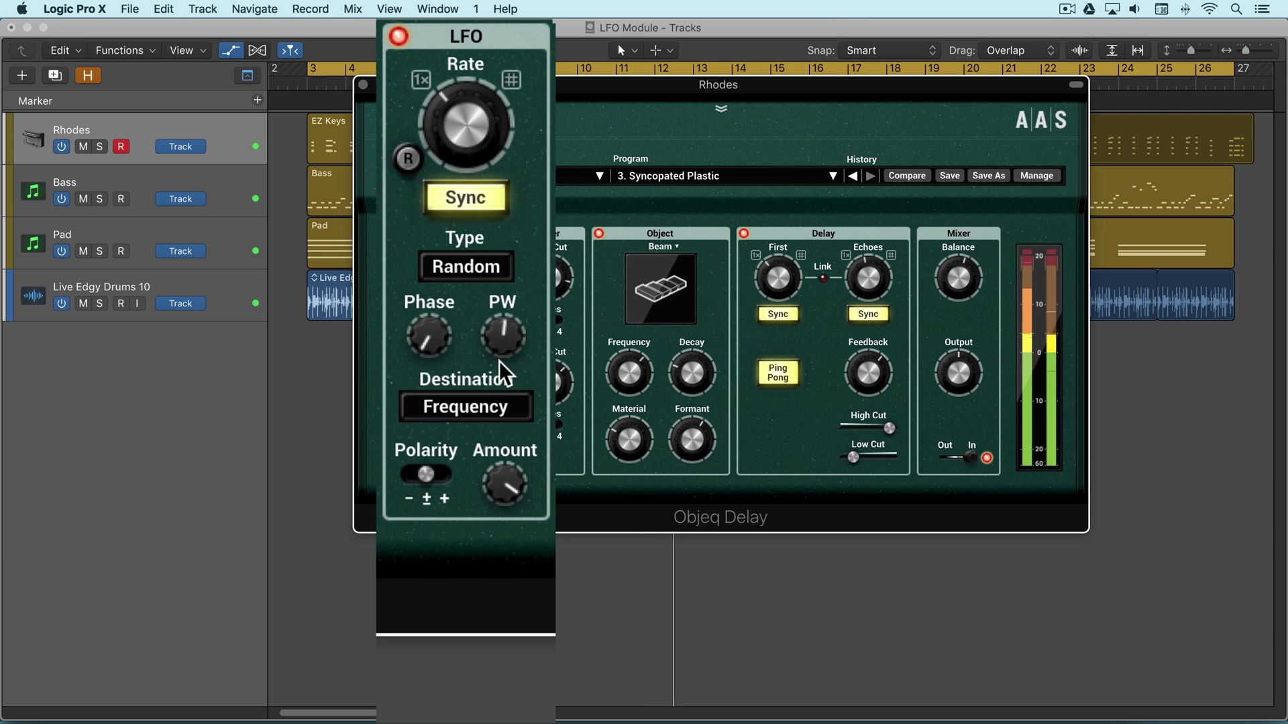
pyautogui.moveTo(503, 484); pyautogui.dragTo(503, 469)
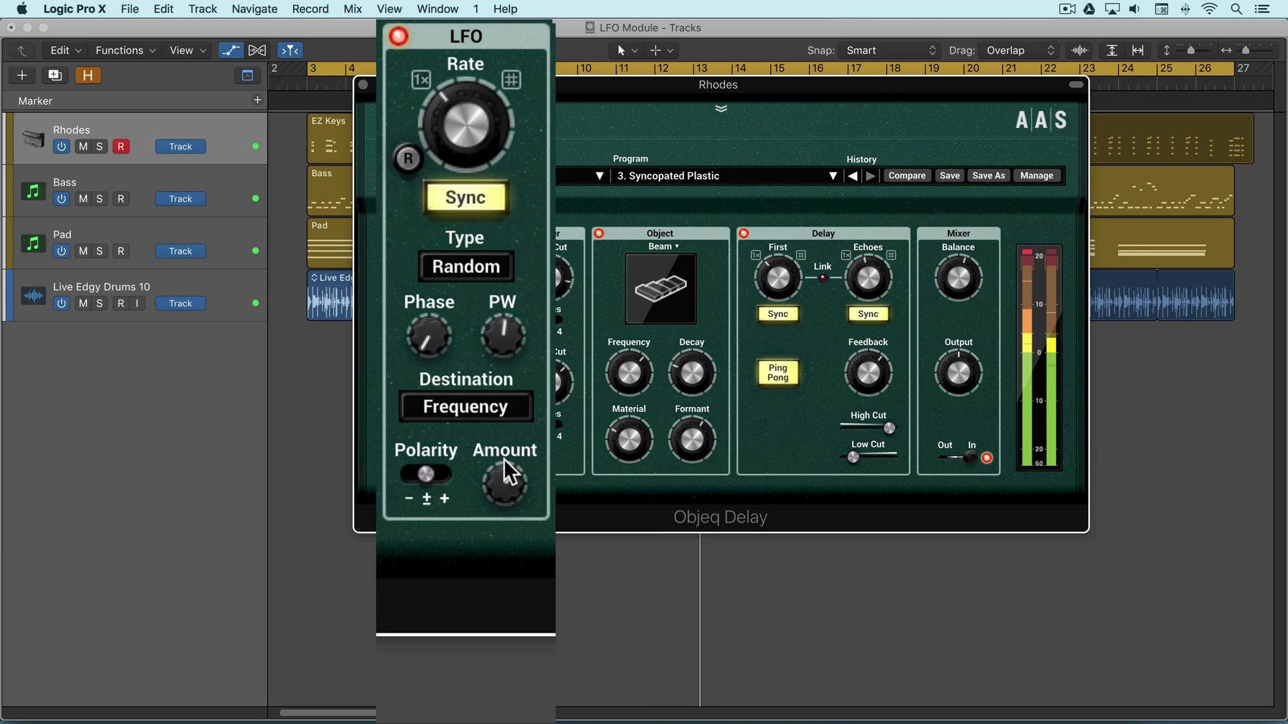
pyautogui.click(467, 267)
pyautogui.click(474, 232)
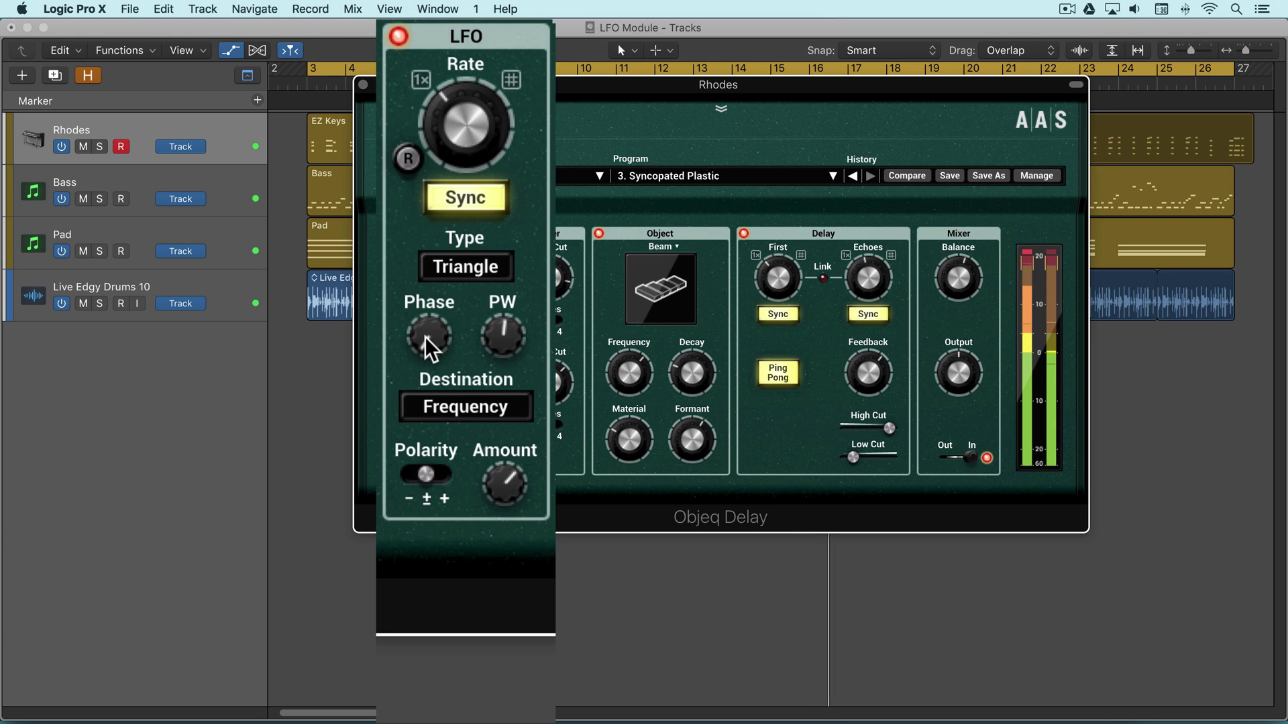
# Set the LFO phase to 45.5 % and push the pulse width to 100 %.
pyautogui.moveTo(426, 339); pyautogui.dragTo(426, 312)
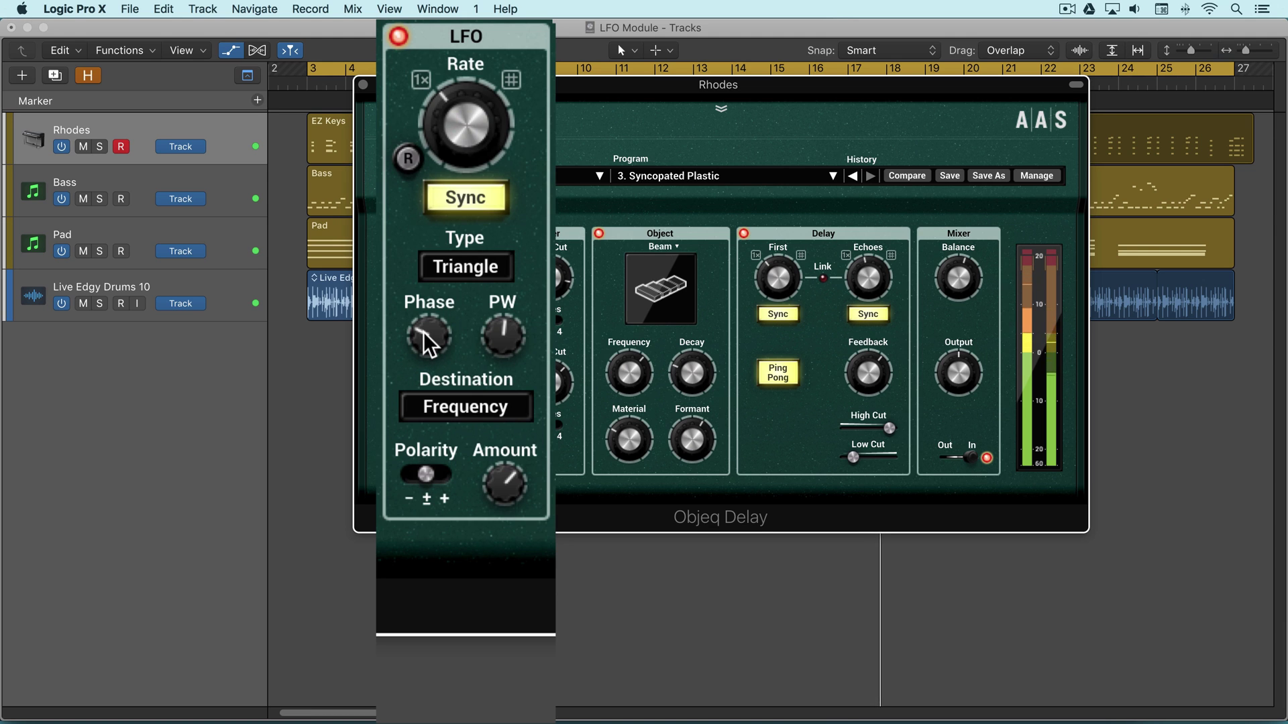
pyautogui.moveTo(429, 345); pyautogui.dragTo(430, 303)
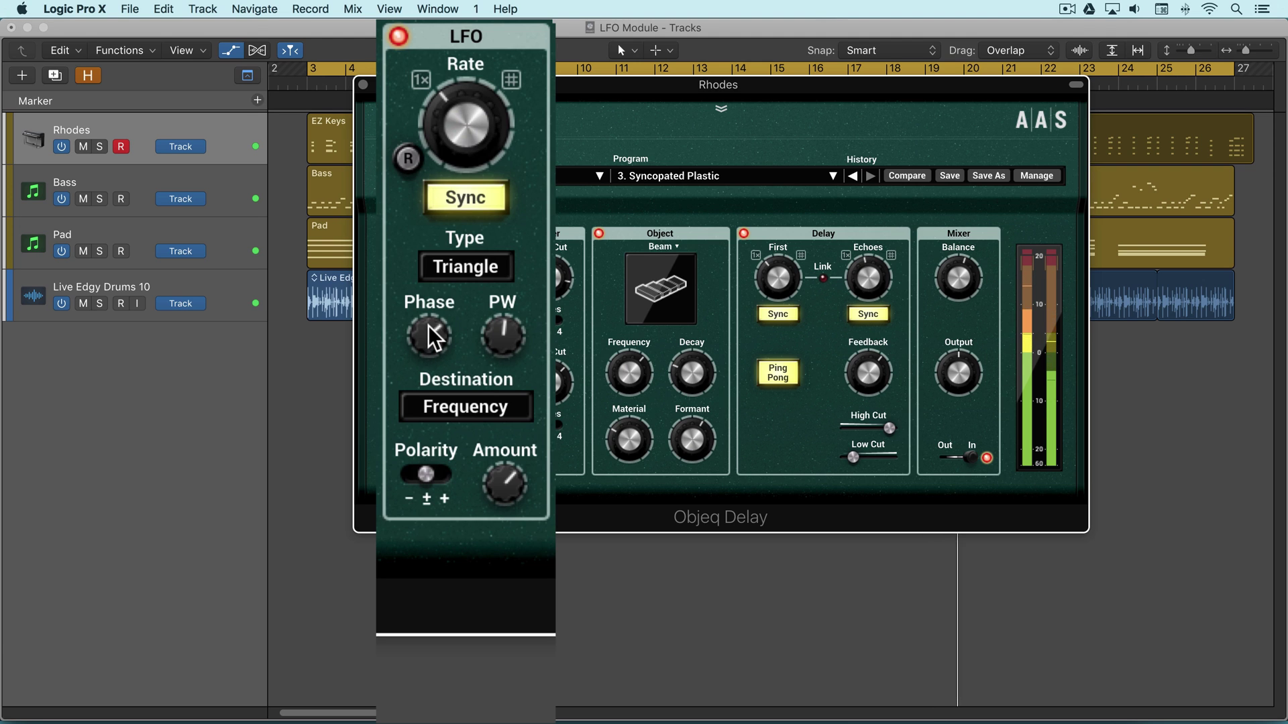
pyautogui.moveTo(430, 324); pyautogui.dragTo(507, 336)
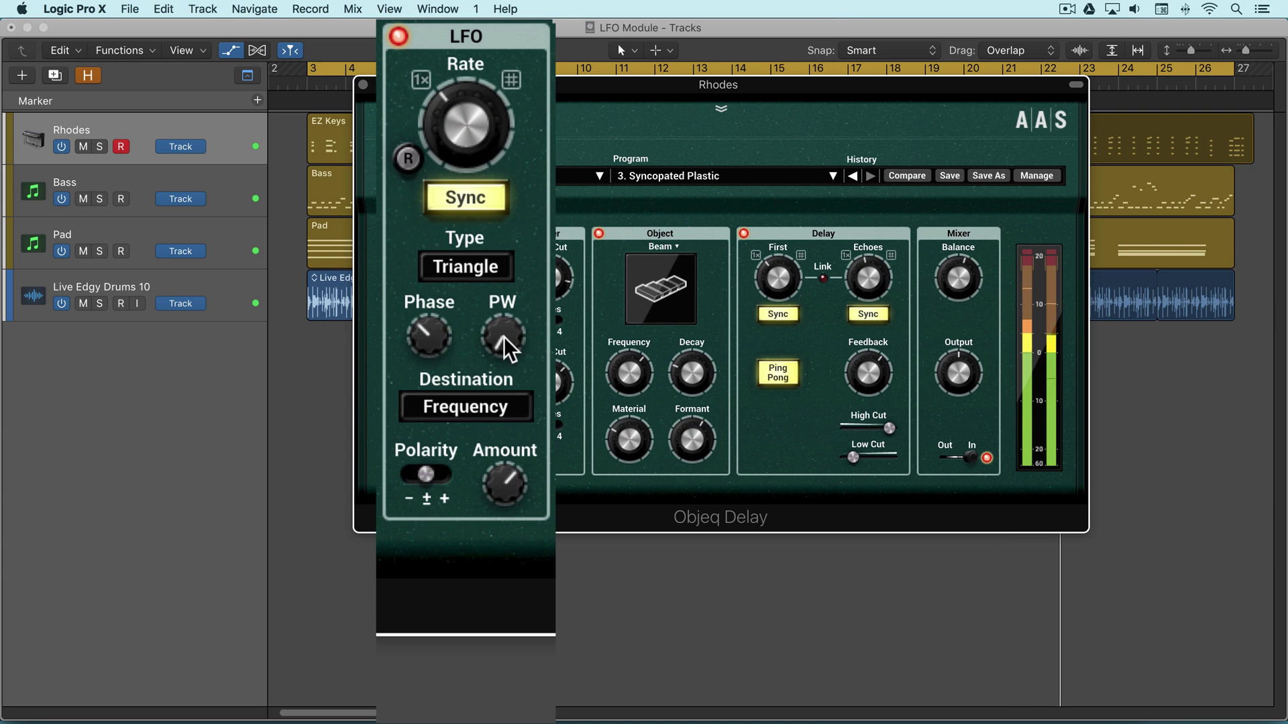
pyautogui.moveTo(503, 346); pyautogui.dragTo(503, 295)
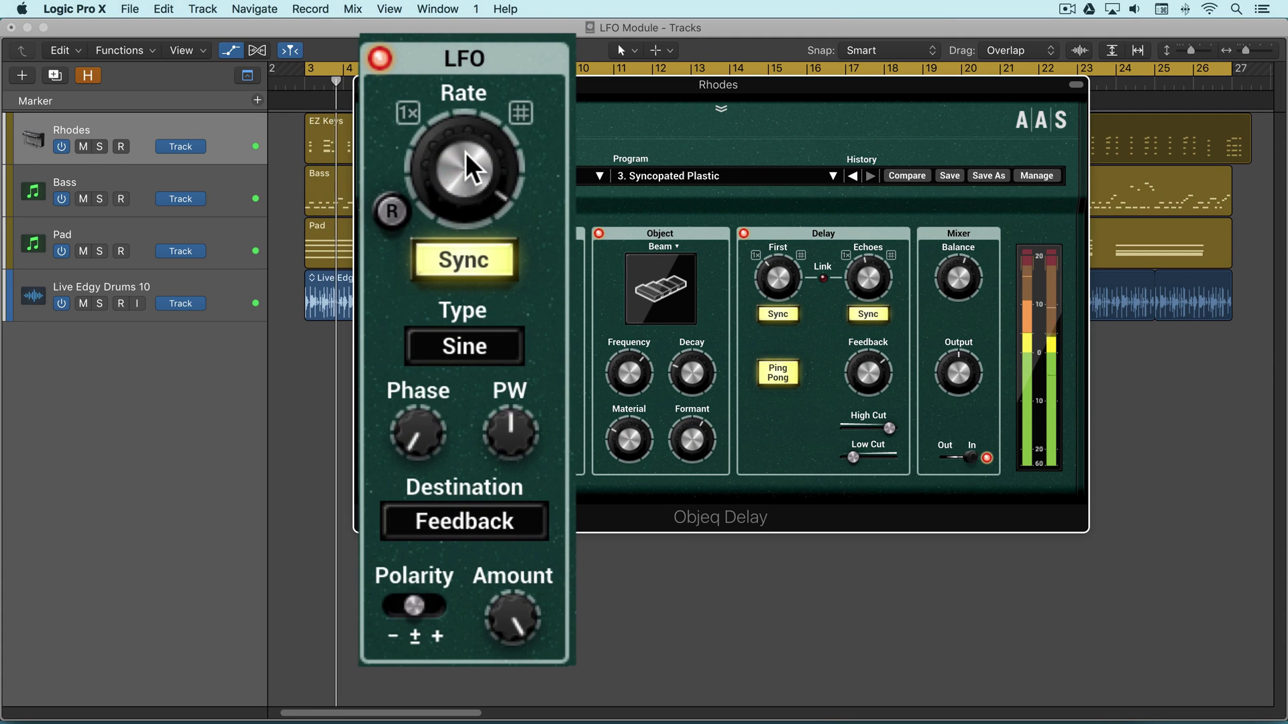
# Drop the synced LFO rate to 1/8 D, bring up its note grid, and show Rhodes' automation lane.
pyautogui.moveTo(470, 171)
pyautogui.mouseDown()
pyautogui.moveTo(469, 144)
pyautogui.moveTo(460, 173)
pyautogui.mouseUp()
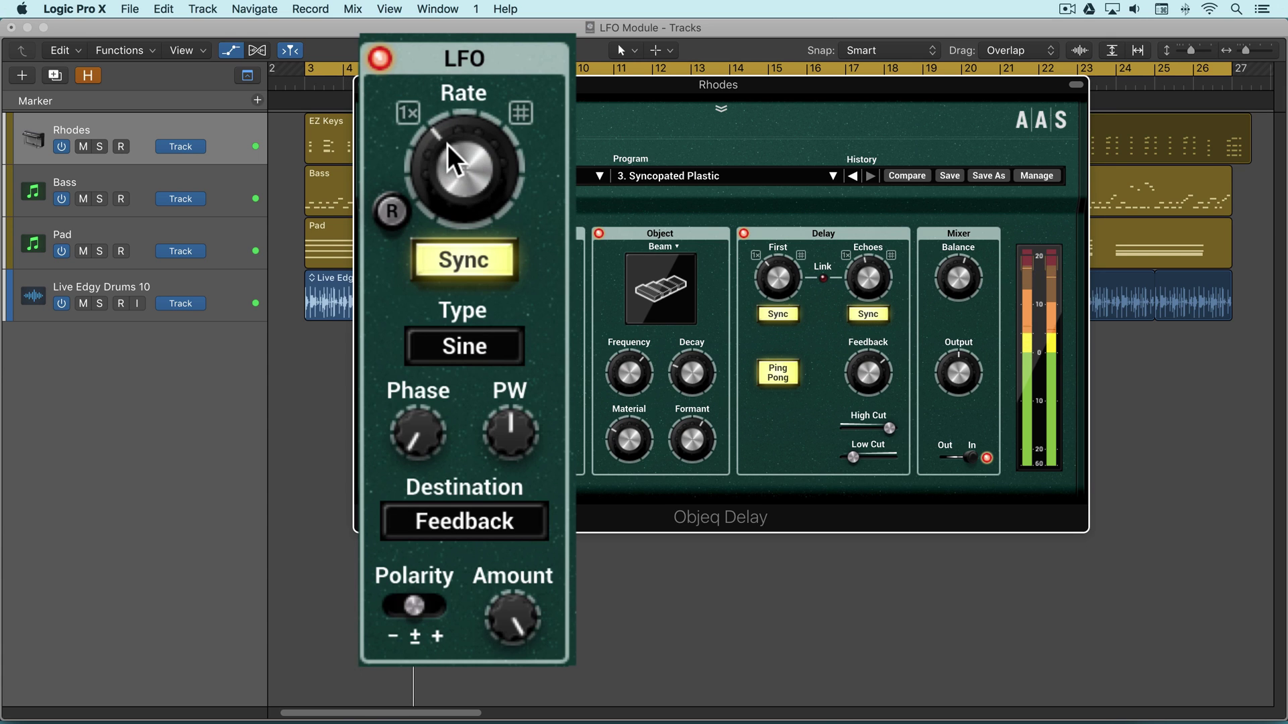
pyautogui.click(521, 113)
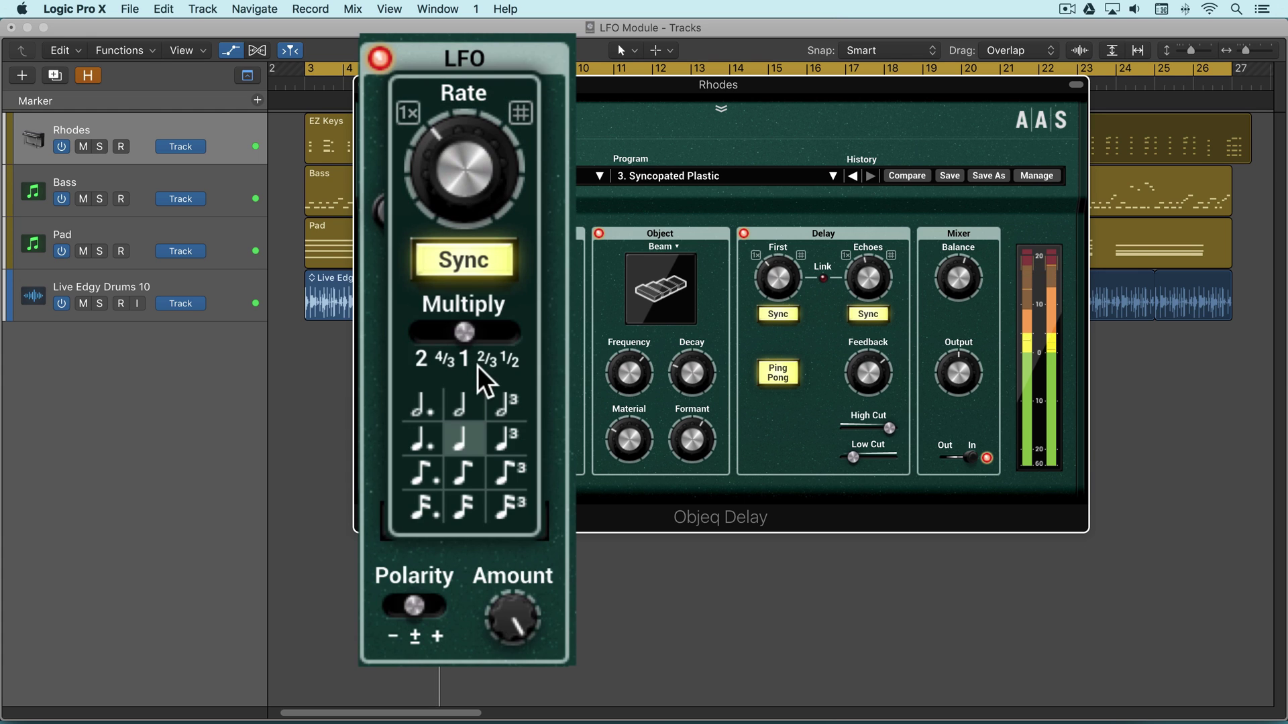
pyautogui.click(235, 139)
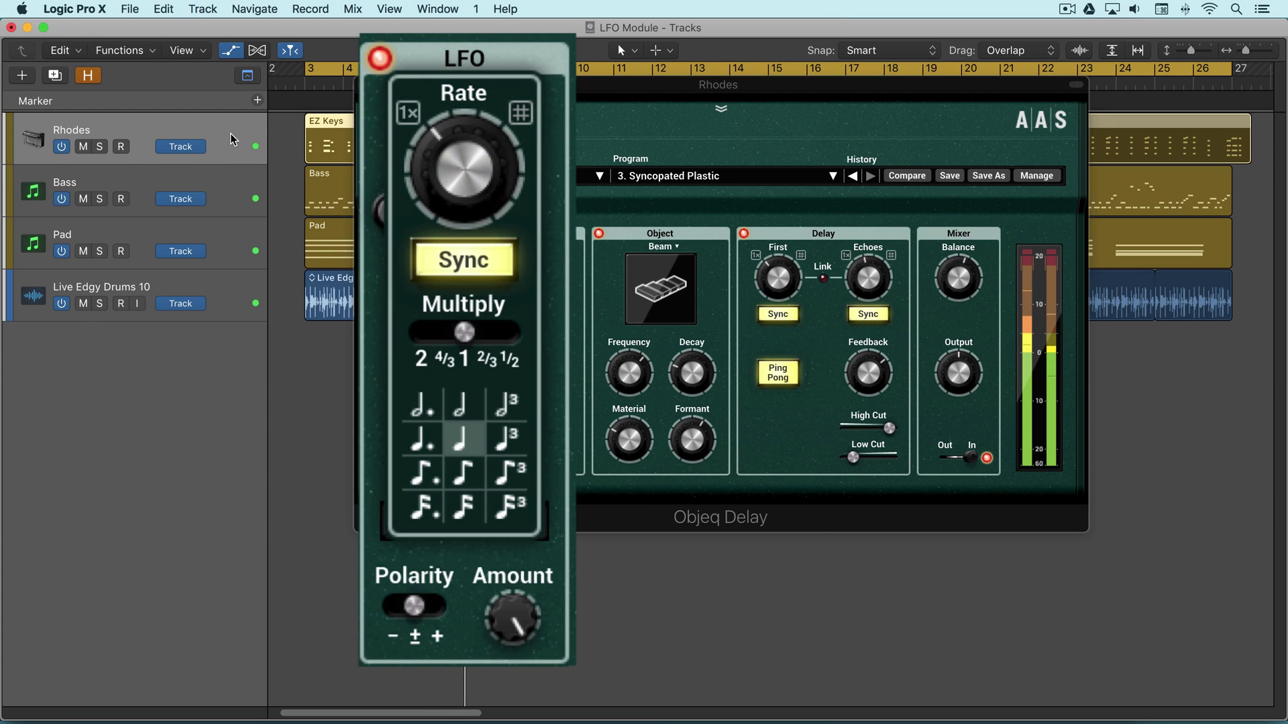
# Put the Rhodes track in Latch automation mode with the LFO rate in its lane.
pyautogui.click(83, 164)
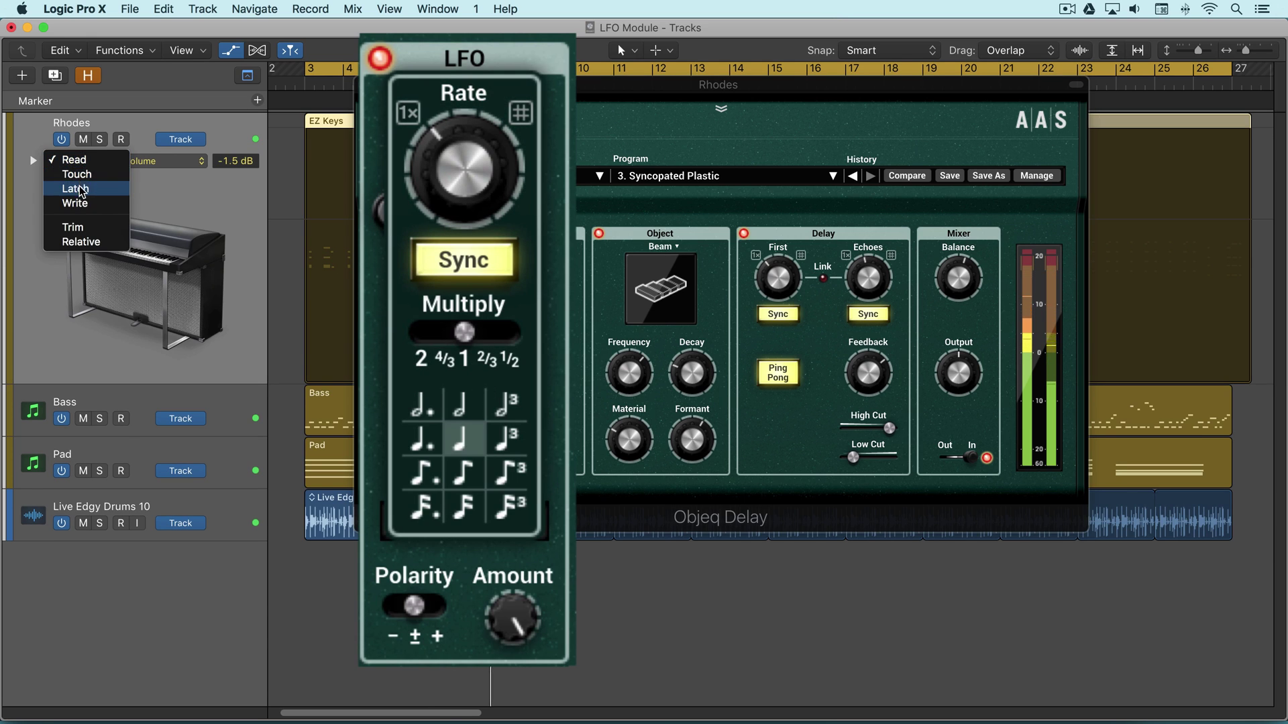
pyautogui.click(82, 190)
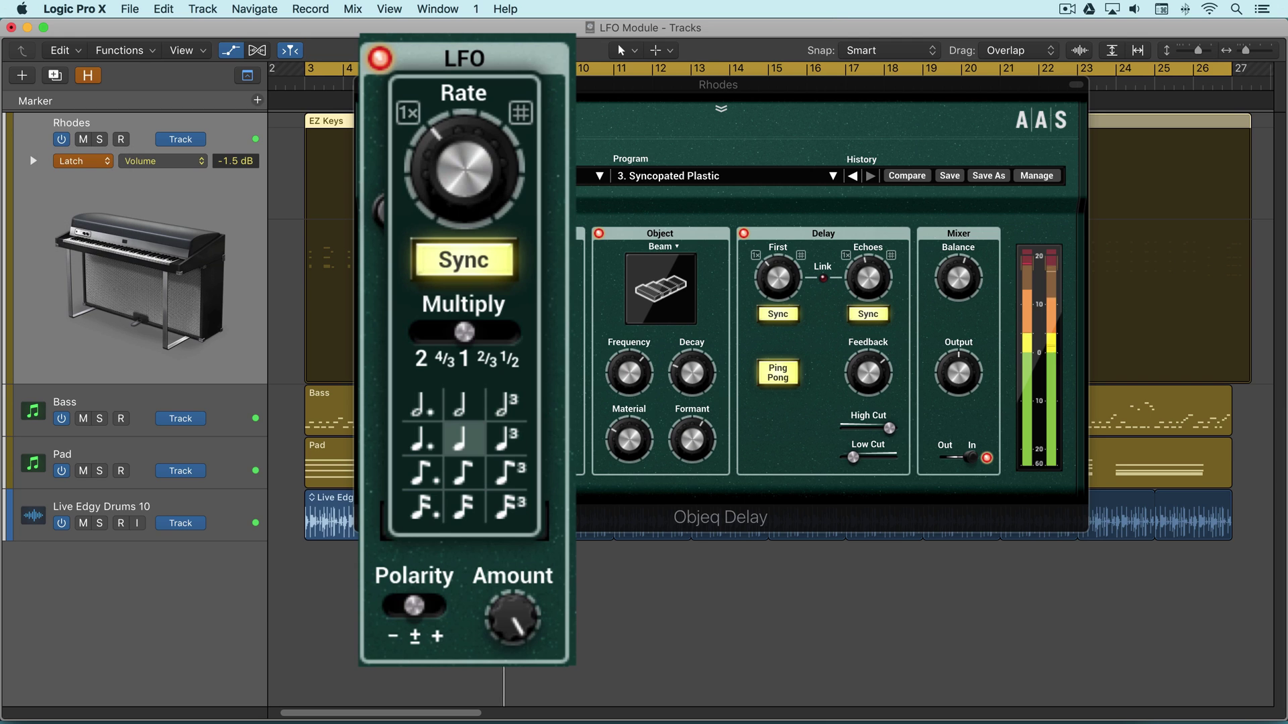
pyautogui.click(469, 192)
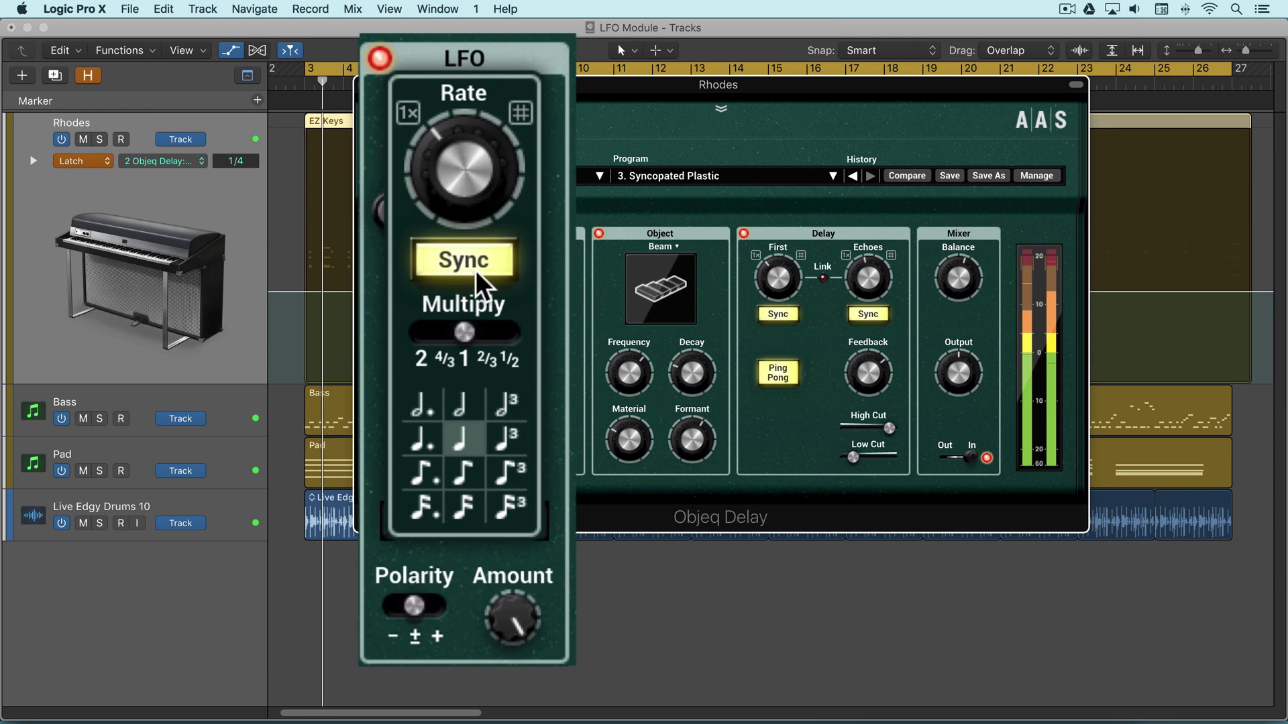
# Record LFO rate changes: 1/8 triplet, 1/16 triplet, dotted 1/4, 1/16, dotted 1/16, 1/16 triplet, then 1/2.
pyautogui.click(509, 472)
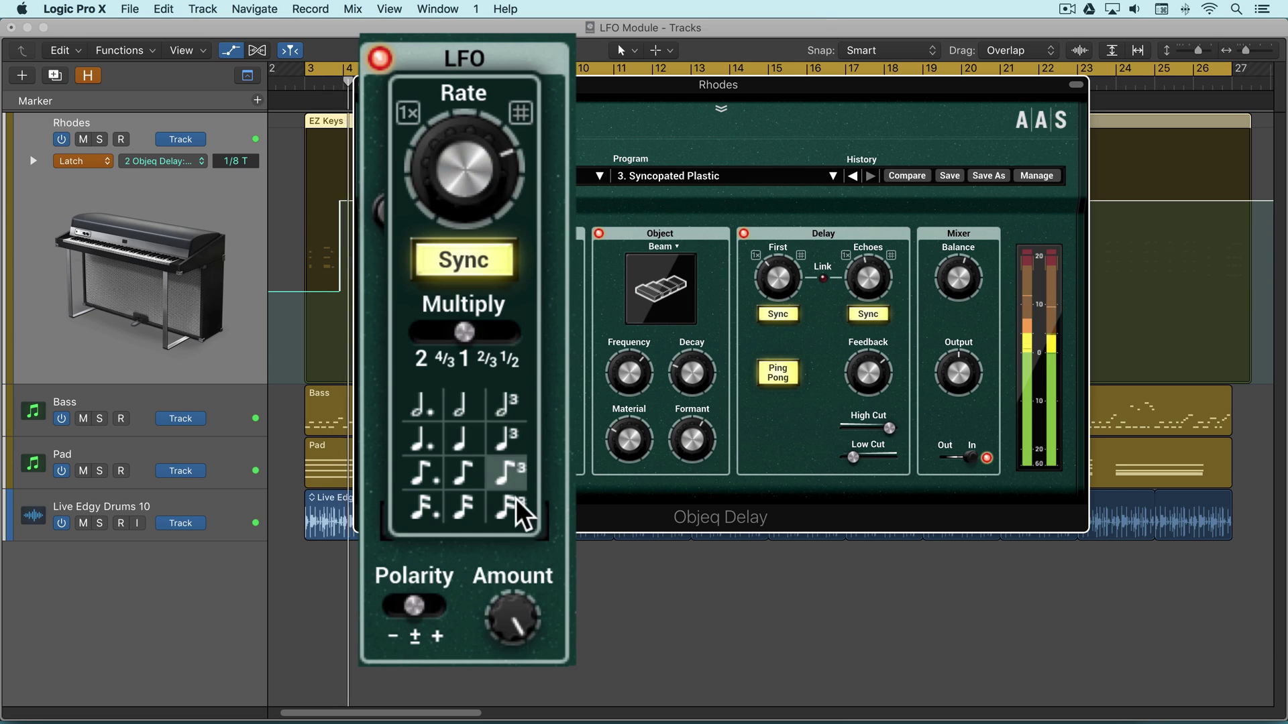
pyautogui.click(511, 508)
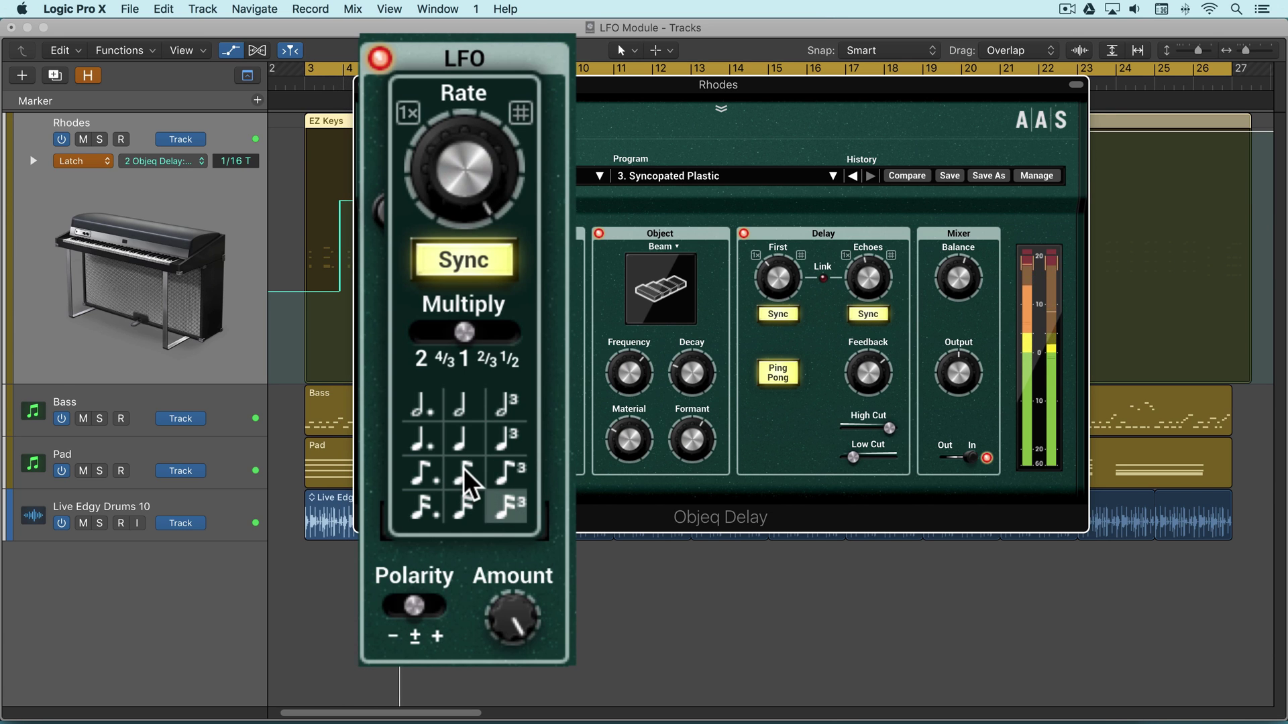
pyautogui.click(425, 438)
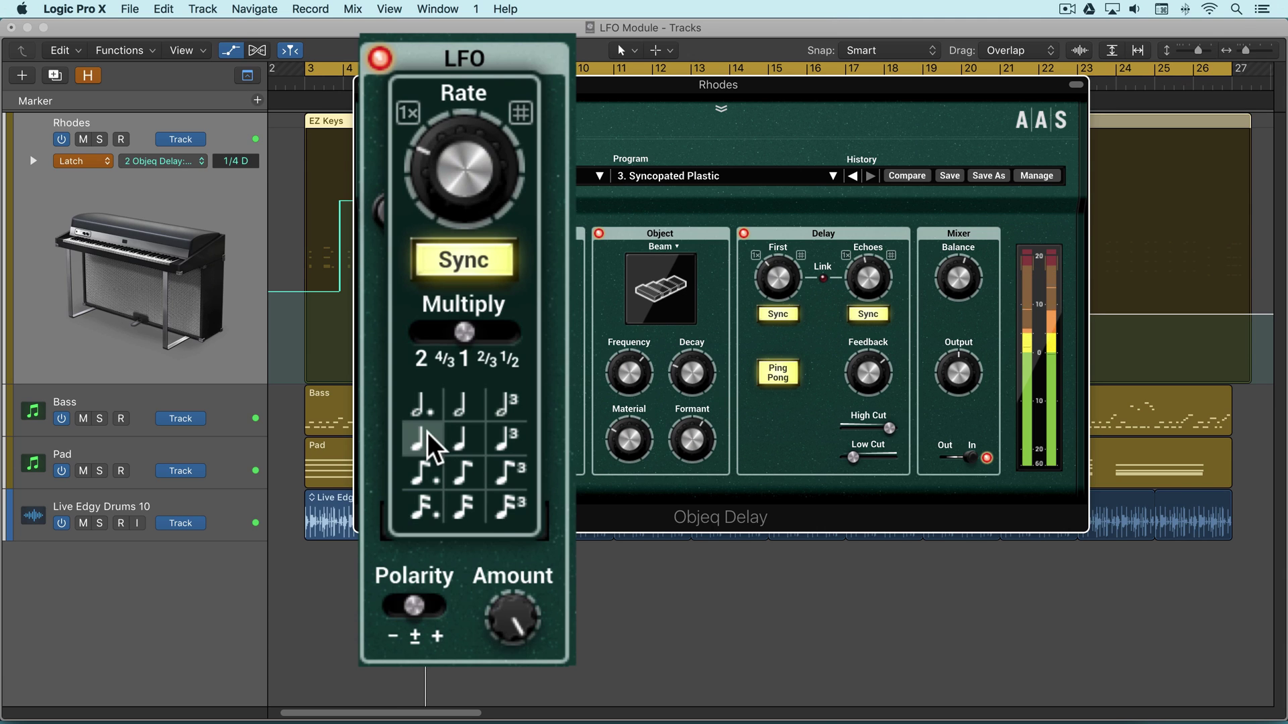
pyautogui.click(463, 511)
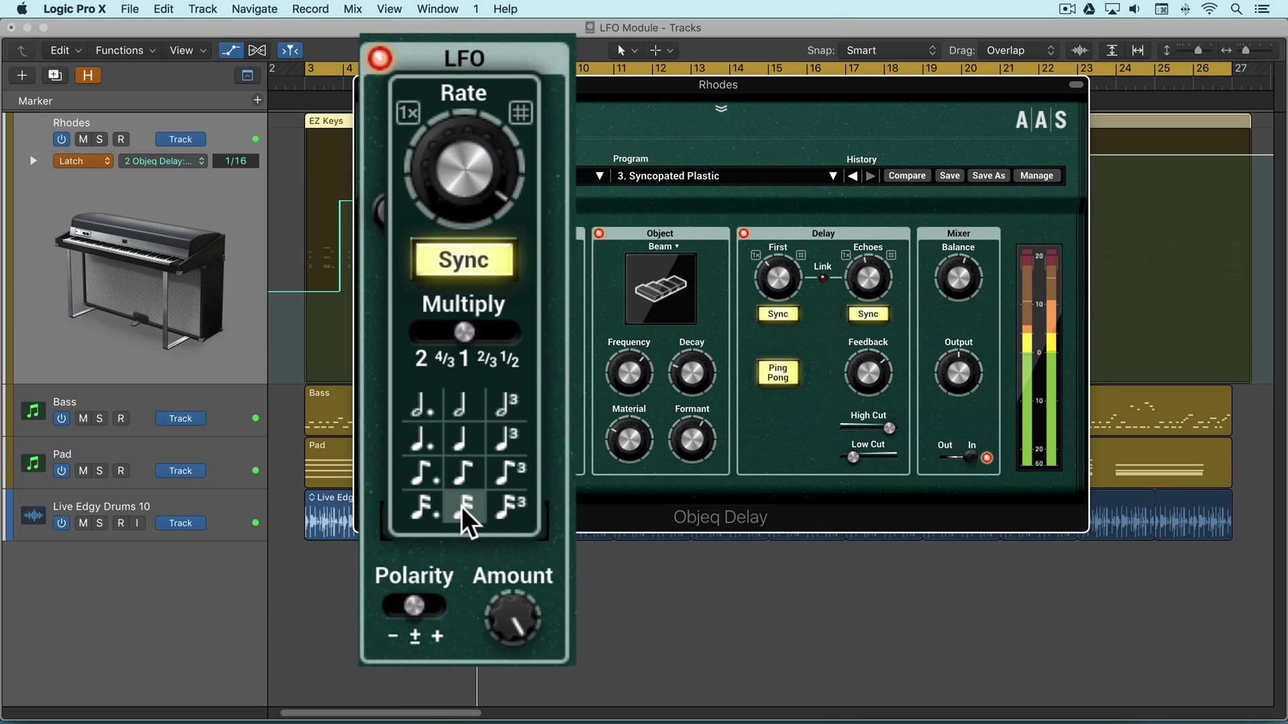
pyautogui.click(420, 512)
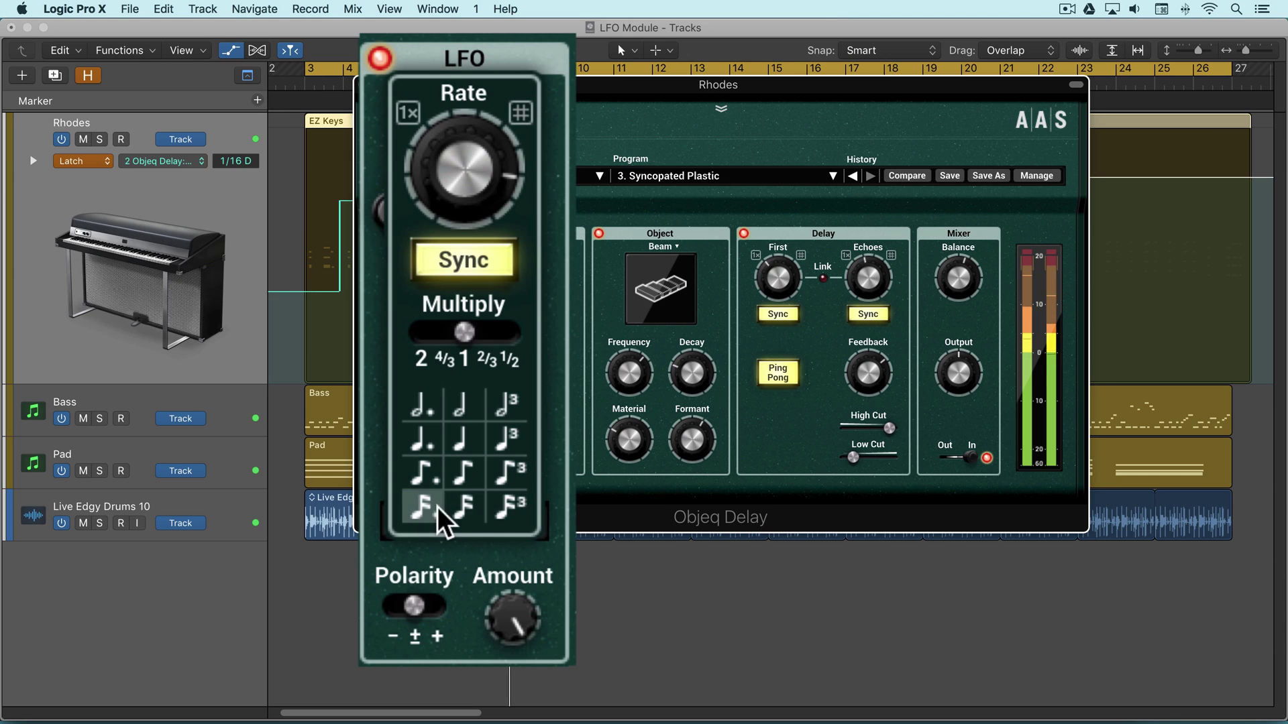
pyautogui.click(517, 522)
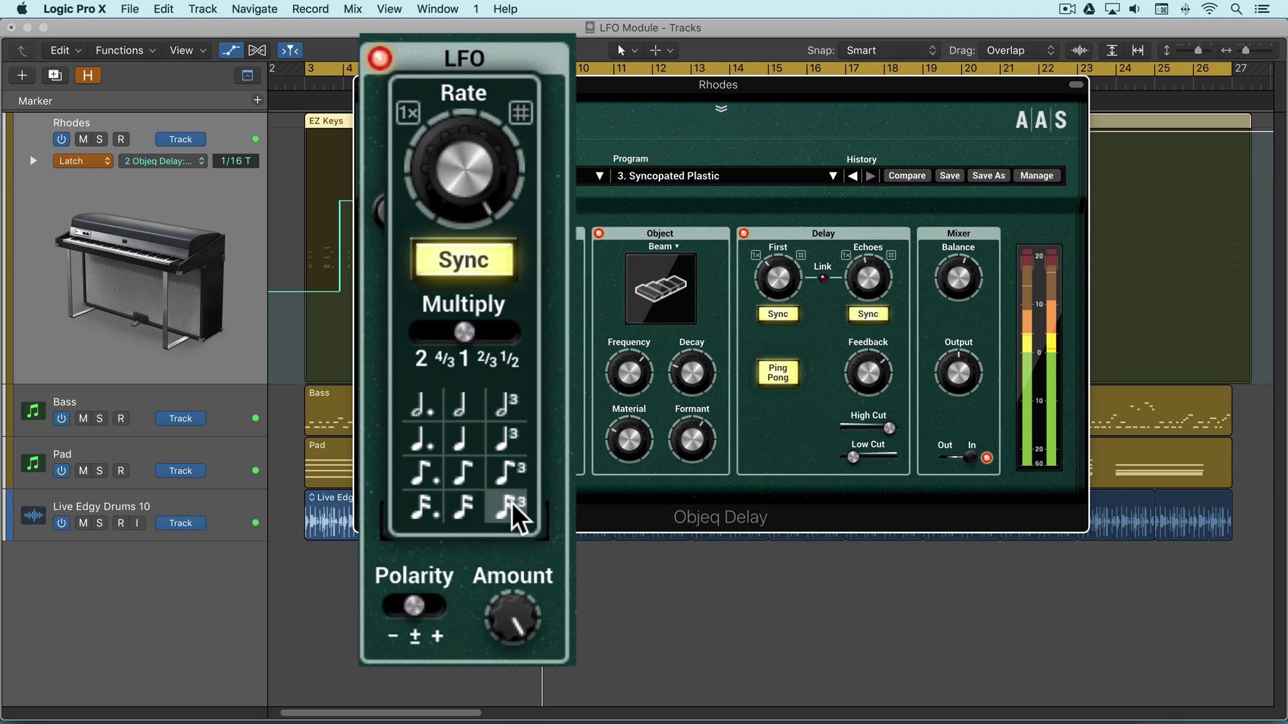
pyautogui.click(462, 404)
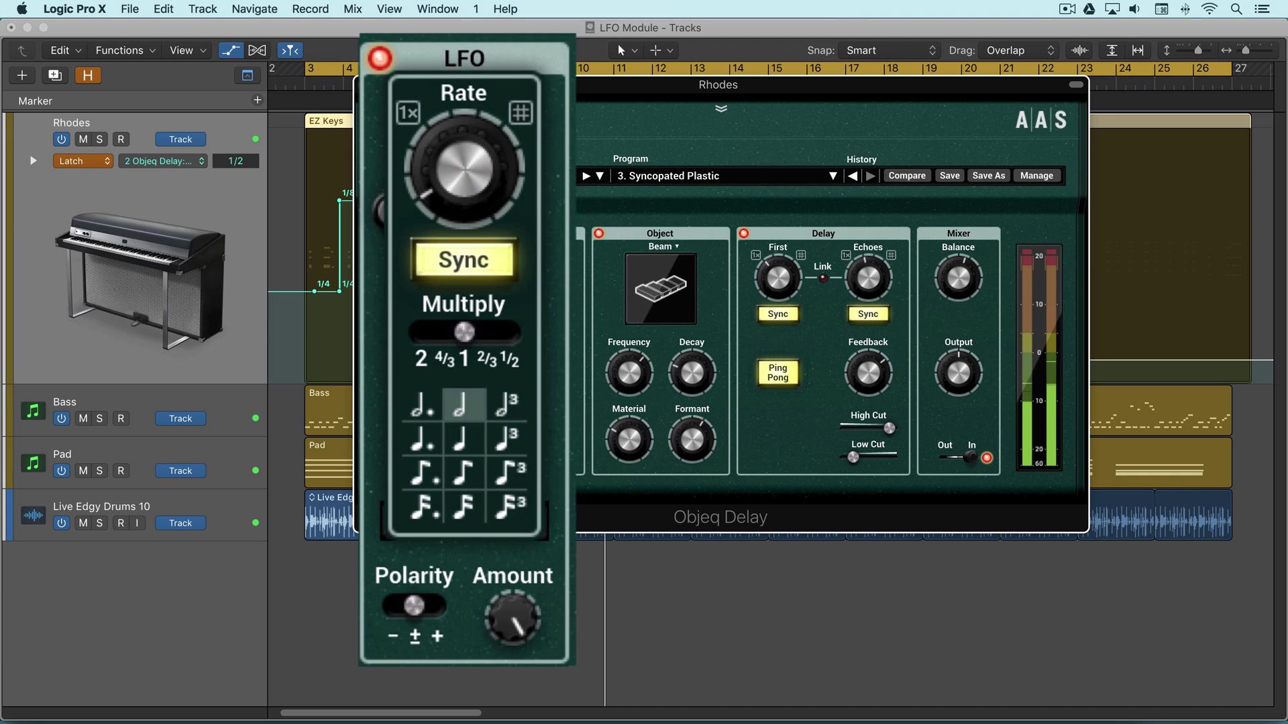
# Go back to the LFO waveform settings and play the Rhodes track's recorded rate automation.
pyautogui.click(521, 114)
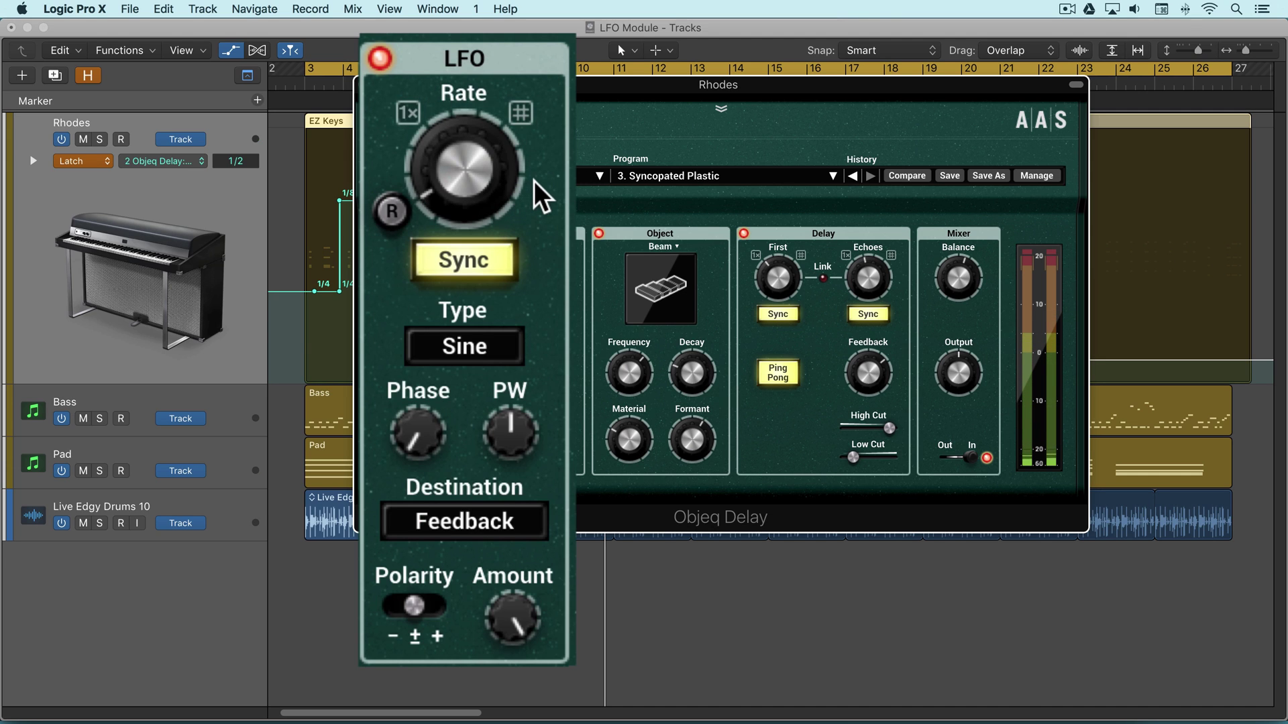
pyautogui.press('space')
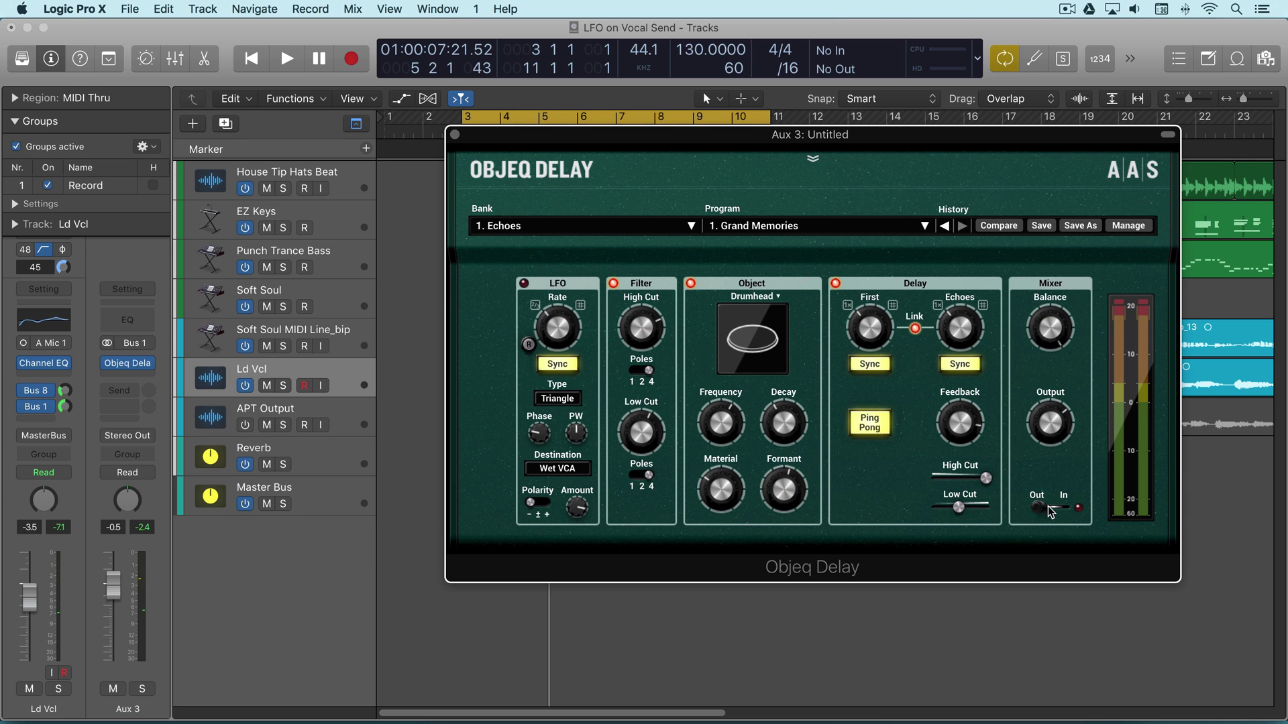
# Play the 'LFO on Vocal Send' project with the vocal feeding Objeq Delay on Aux 3.
pyautogui.press('space')
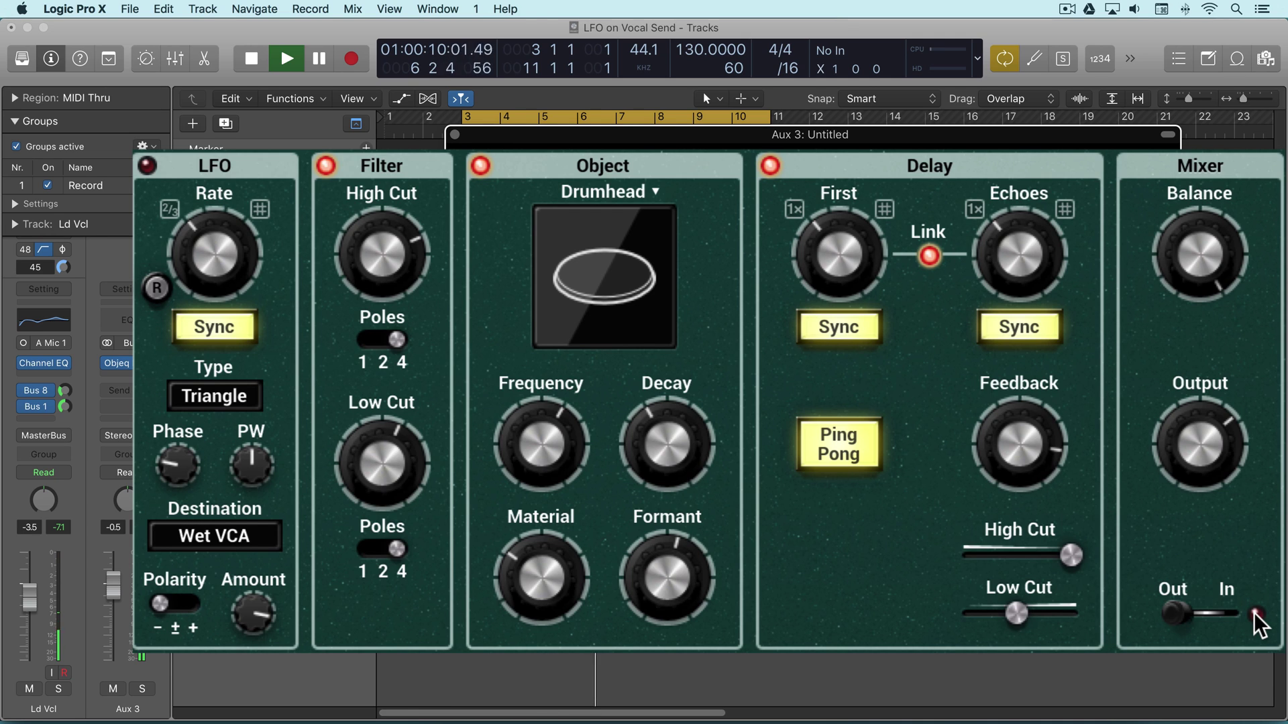
# Flip Objeq Delay's mixer Out/In switch to In.
pyautogui.click(1201, 610)
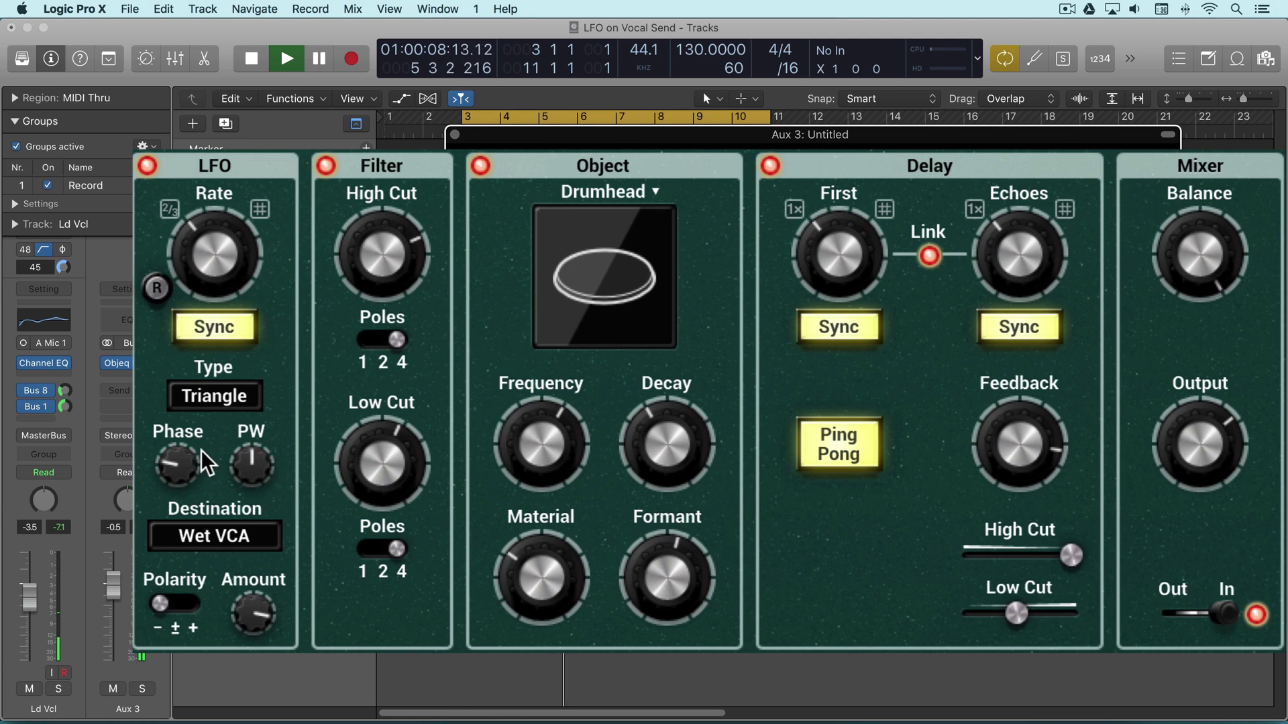
# Lower the LFO phase to 24.5%, audition Output as destination, then restore Wet VCA.
pyautogui.moveTo(175, 461); pyautogui.dragTo(175, 464)
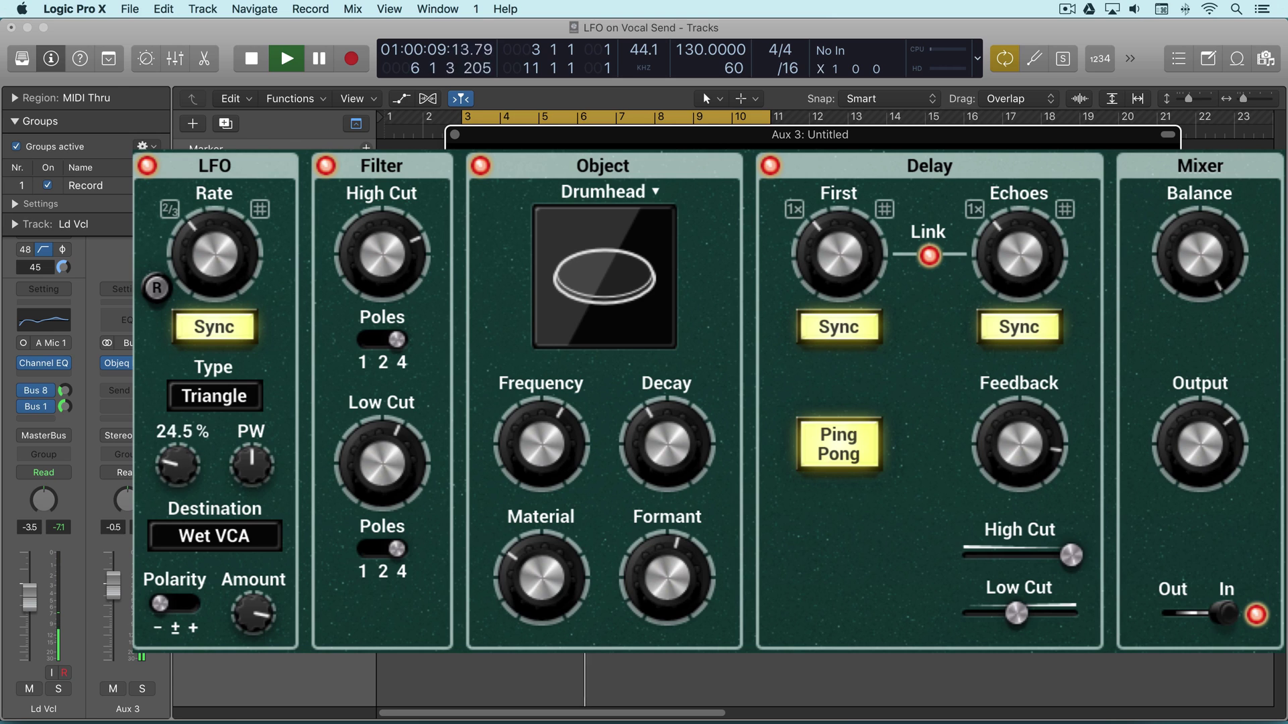
pyautogui.click(227, 534)
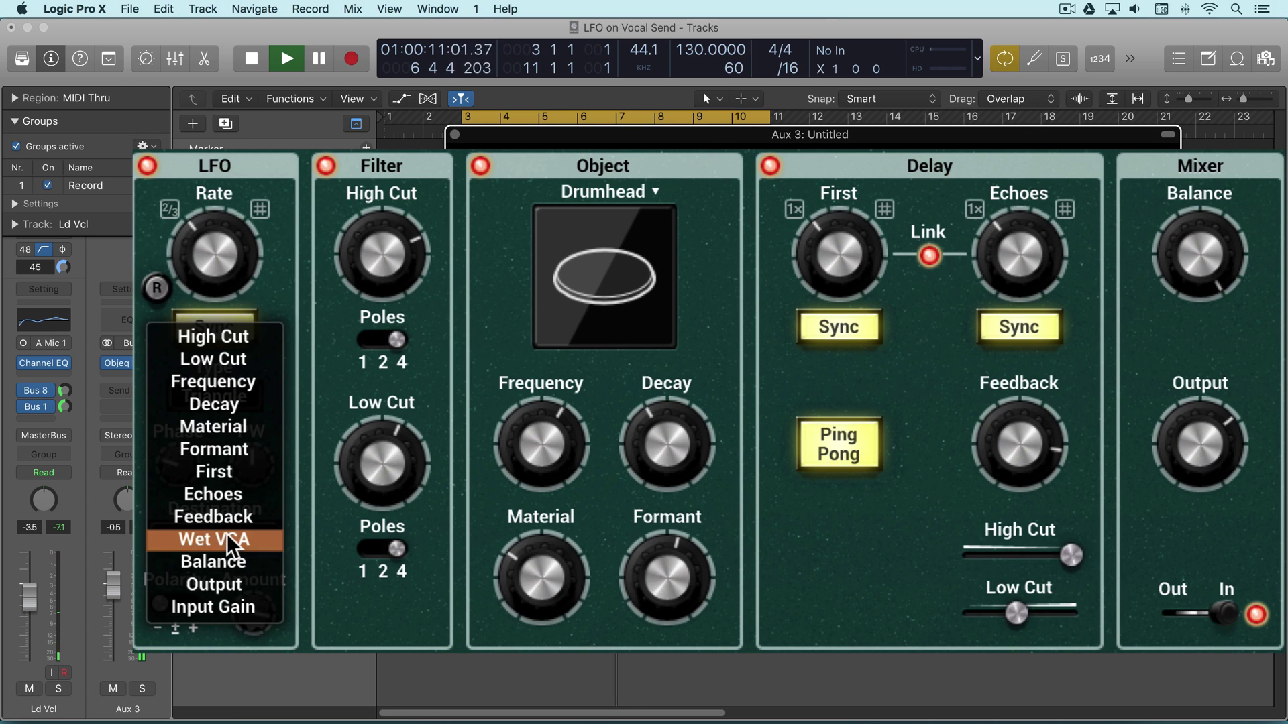
pyautogui.click(220, 586)
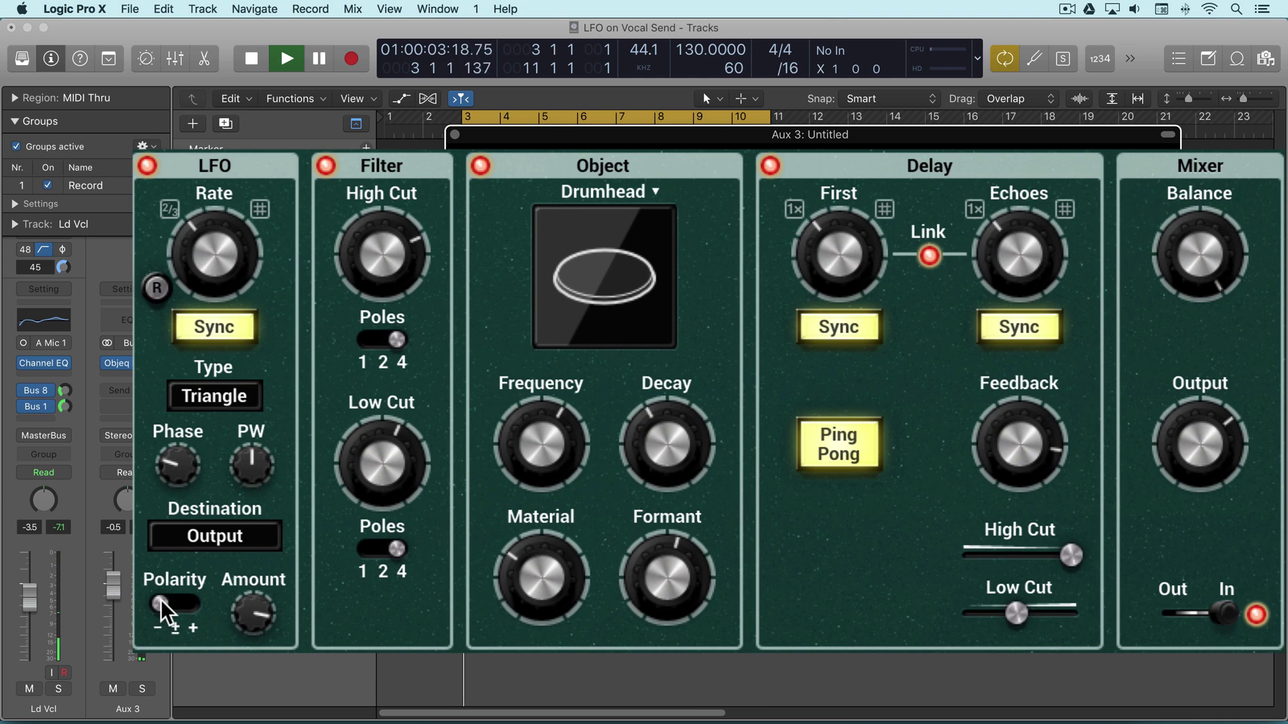
pyautogui.click(215, 536)
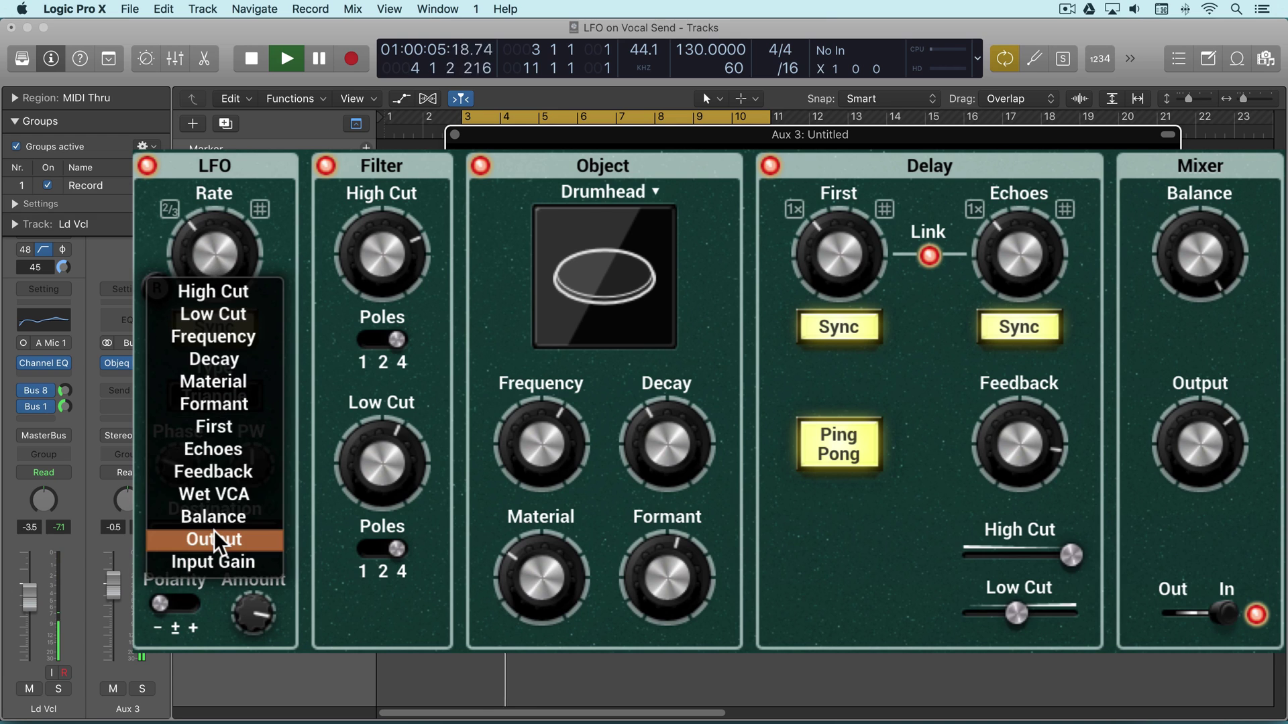
pyautogui.click(216, 498)
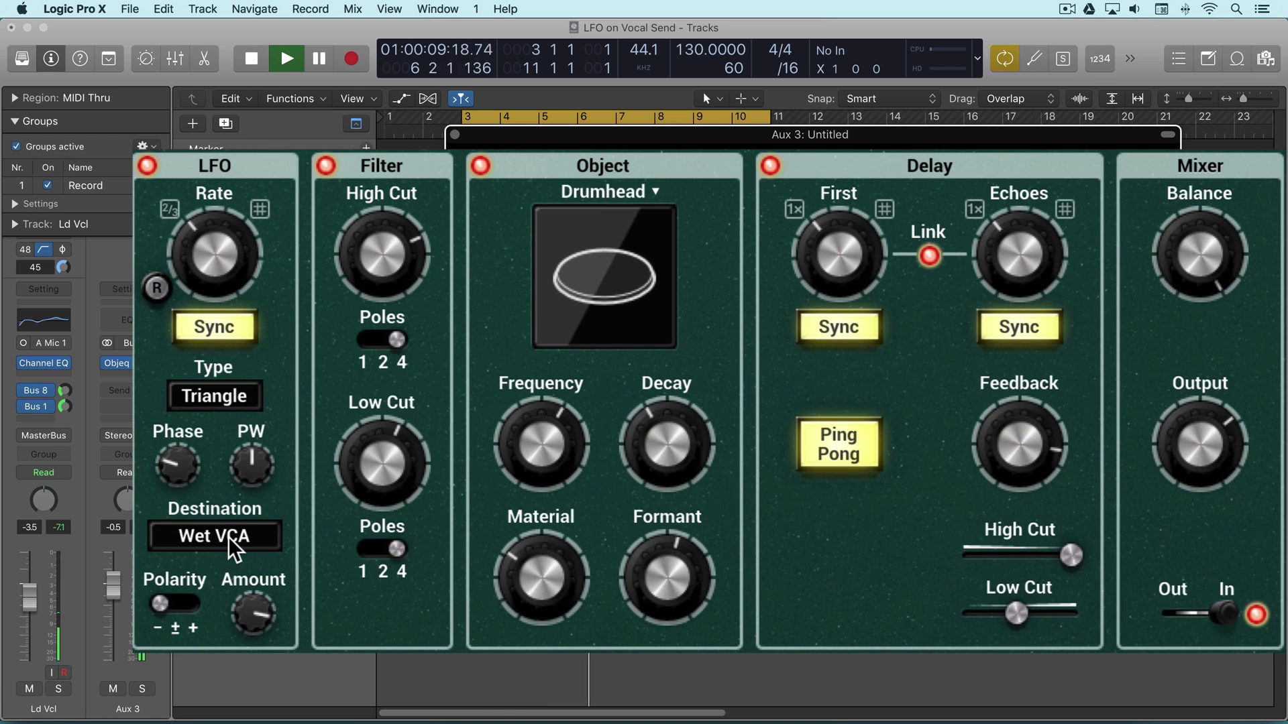
# Change the LFO waveform from Triangle to Square, then to Sine.
pyautogui.click(225, 402)
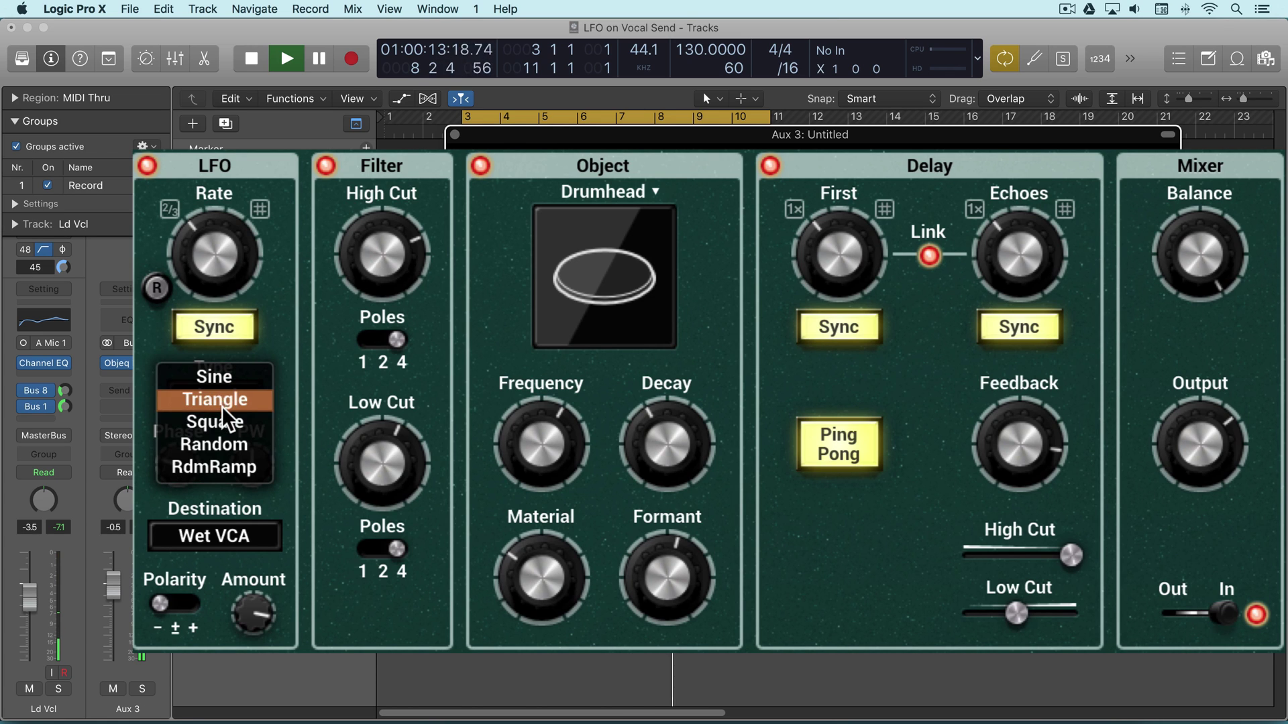
pyautogui.click(224, 423)
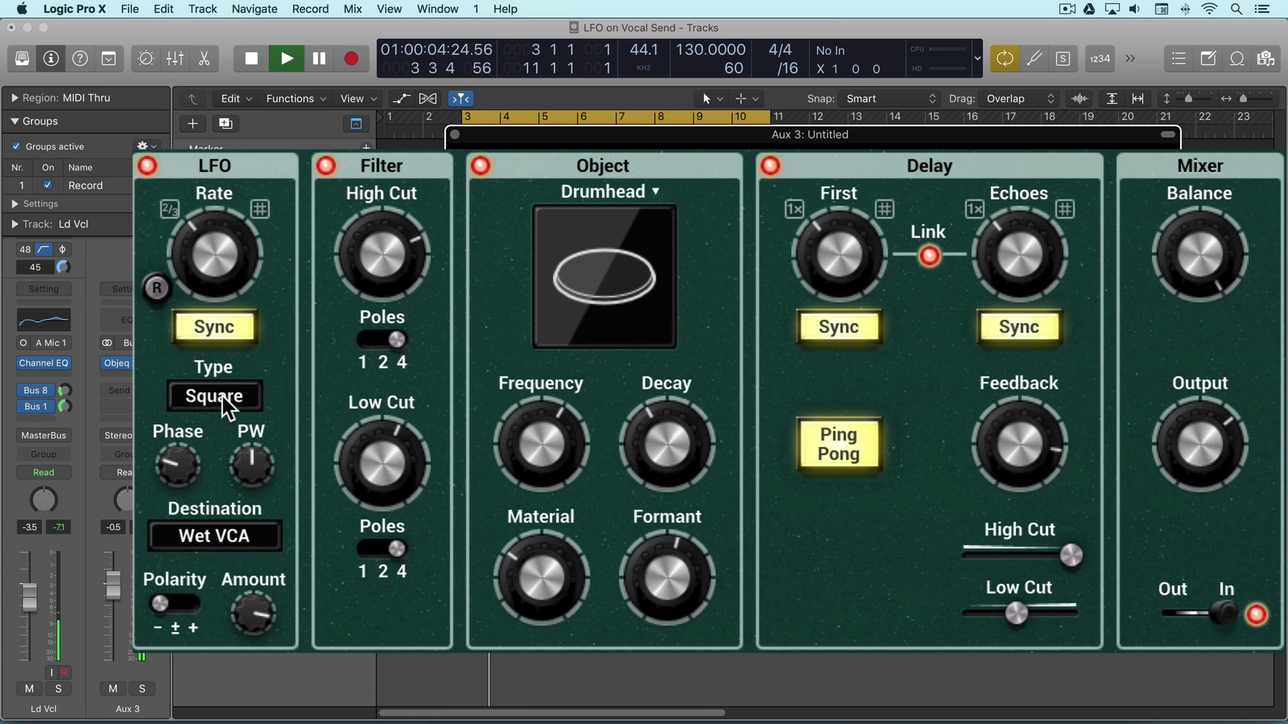
pyautogui.click(226, 406)
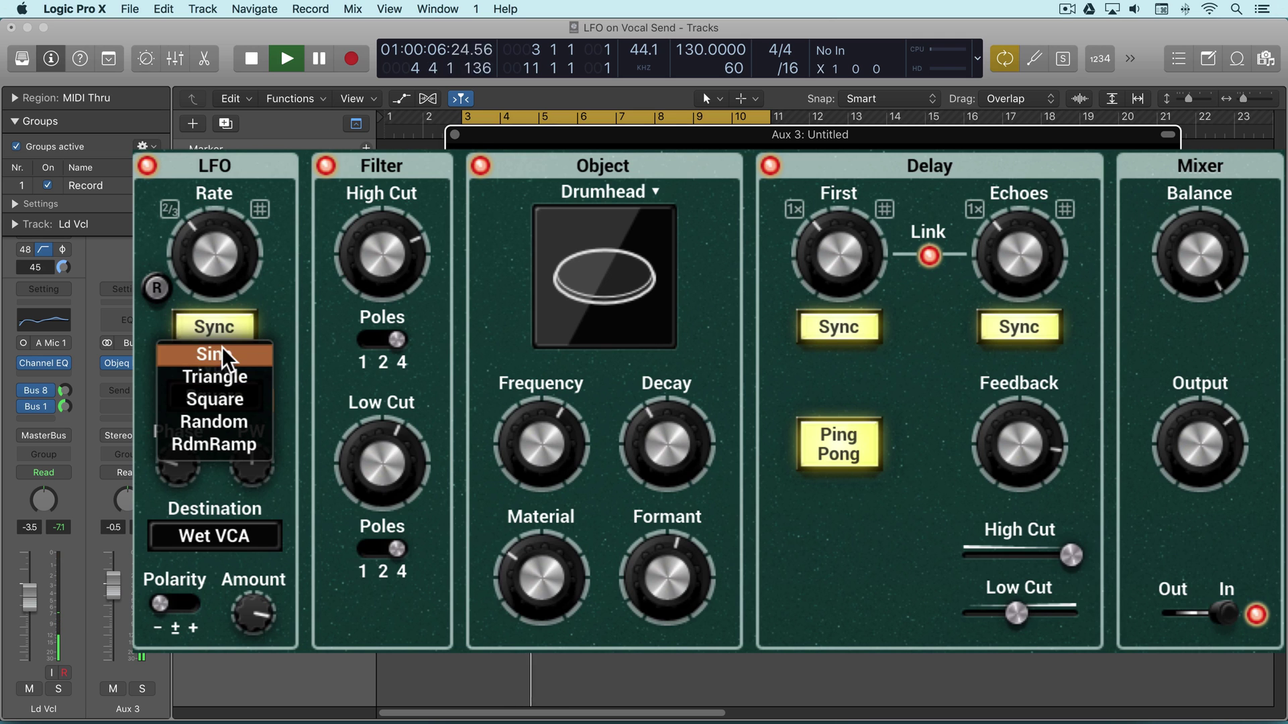